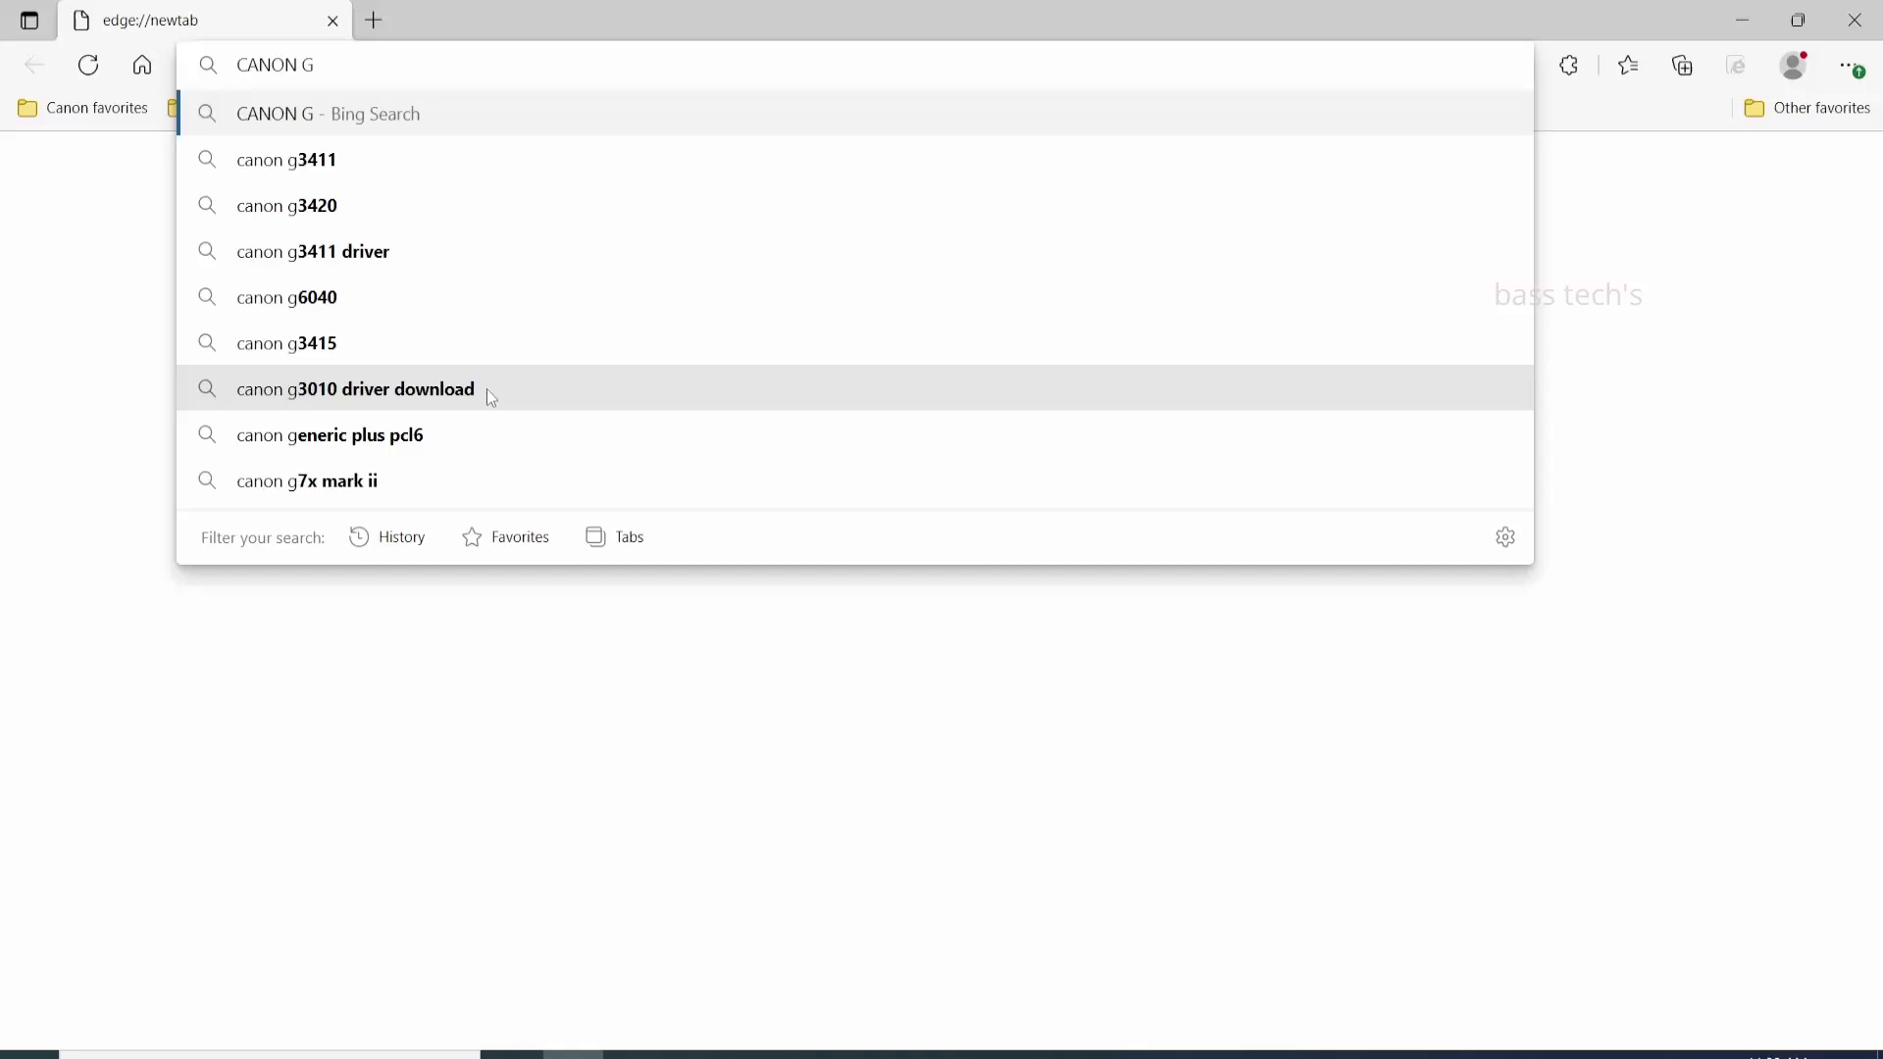
{"action": "type", "text": "32"}
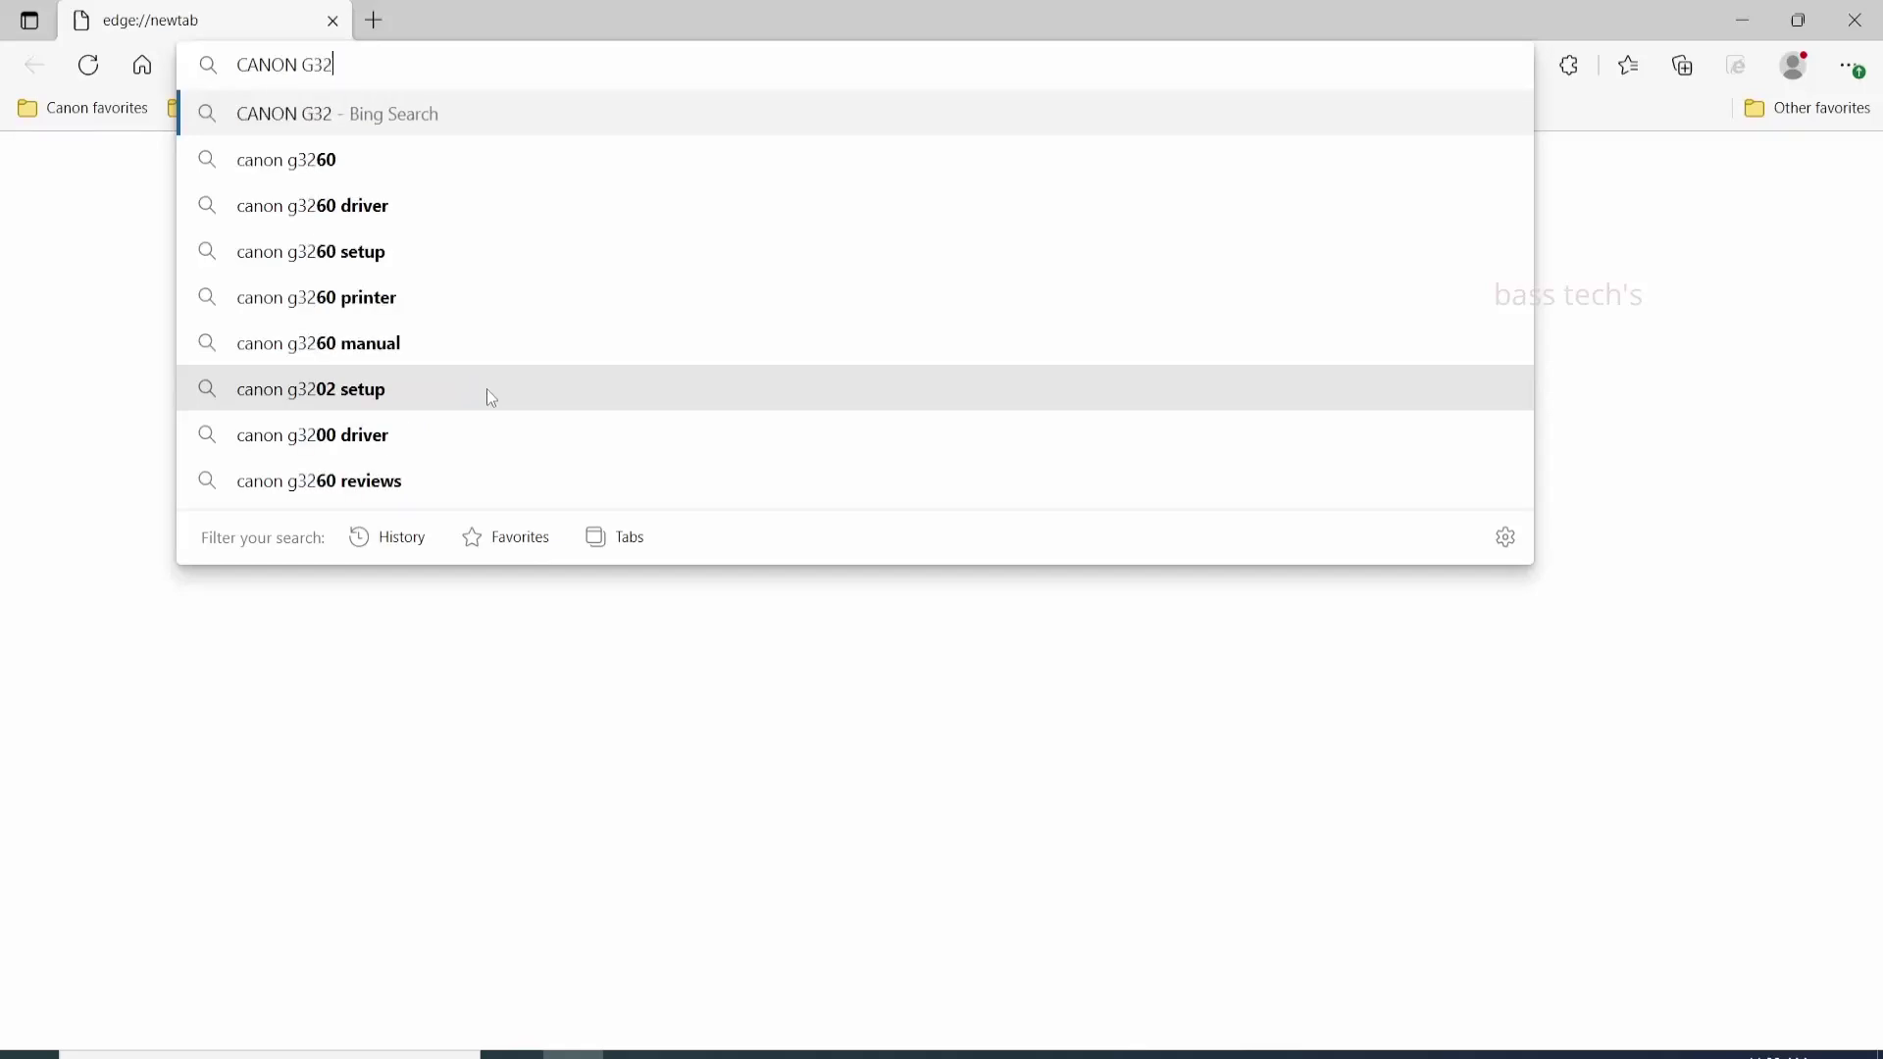
Search Bing for 'CANON G3430 DRIVER' and bring up the Canon Europe PIXMA G3430 link's context menu.
{"action": "key", "text": "BackSpace"}
{"action": "type", "text": "430 D"}
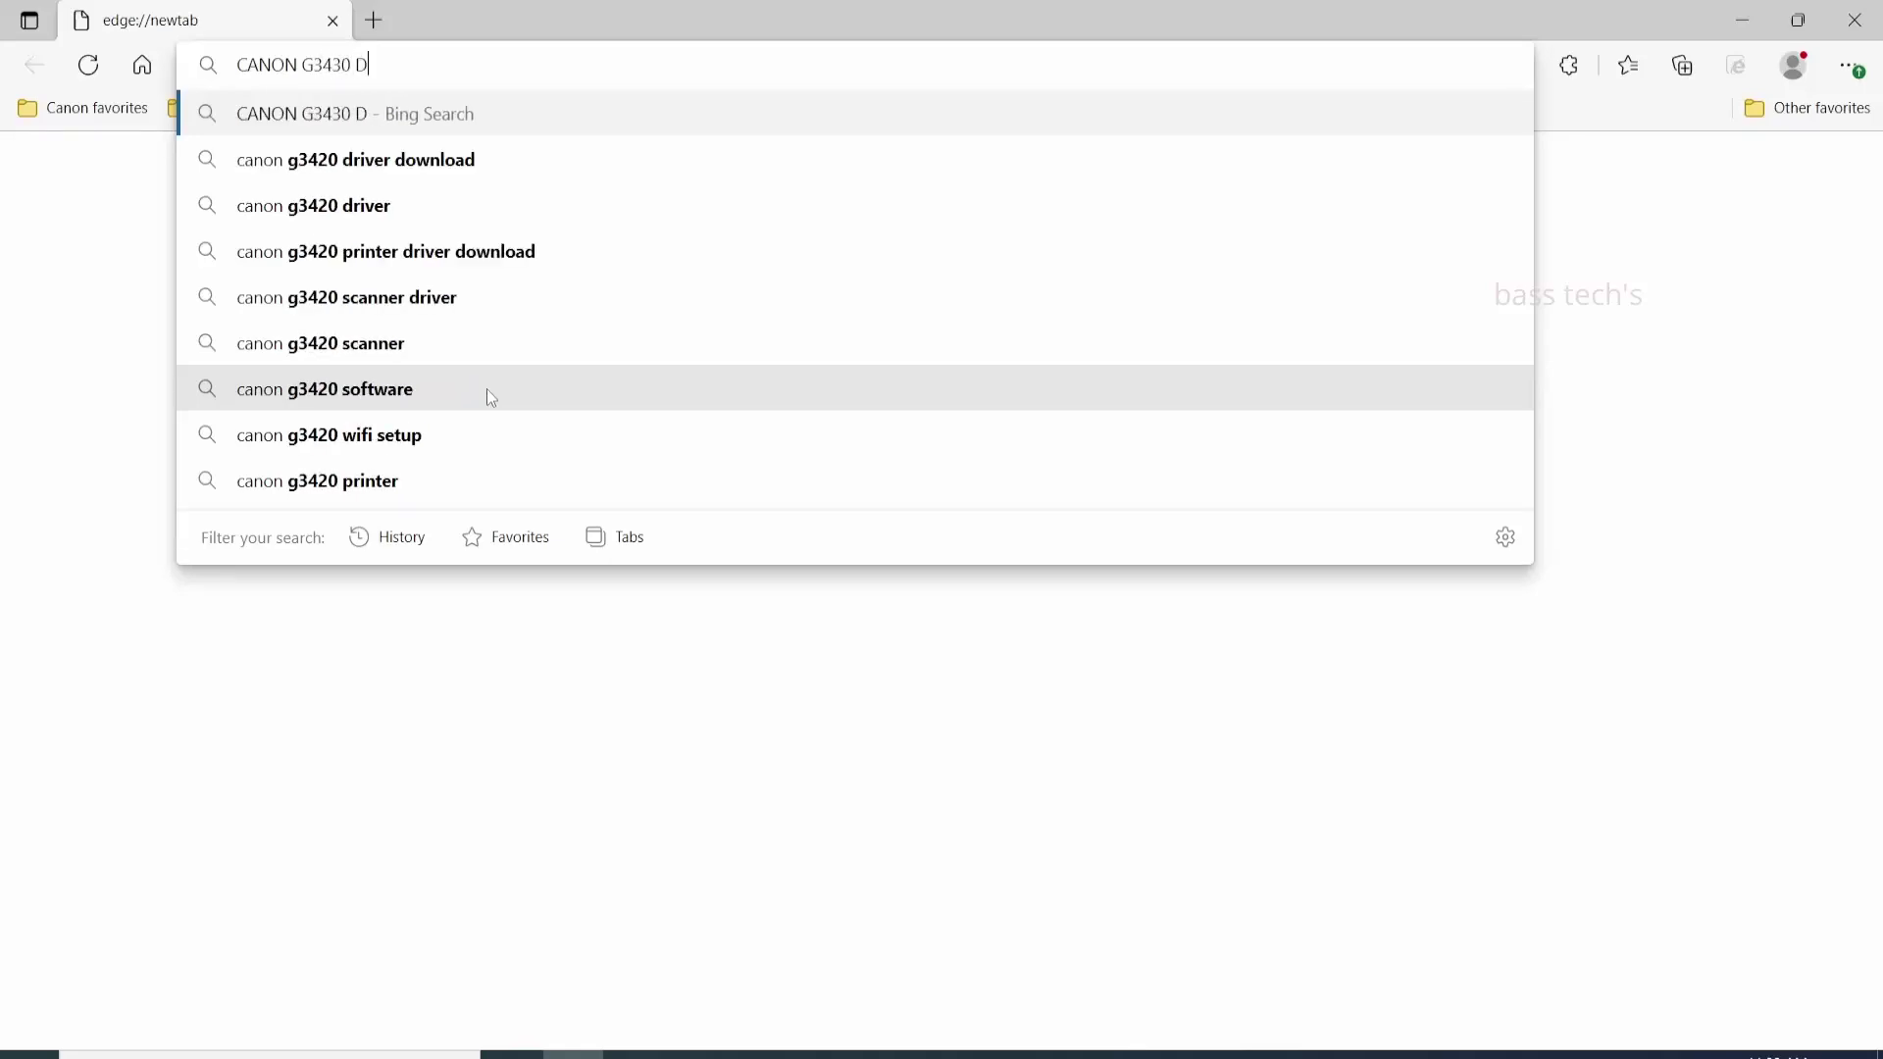
{"action": "type", "text": "RIVER"}
{"action": "key", "text": "Return"}
{"action": "scroll", "coordinate": [521, 608], "scroll_direction": "down", "scroll_amount": 4}
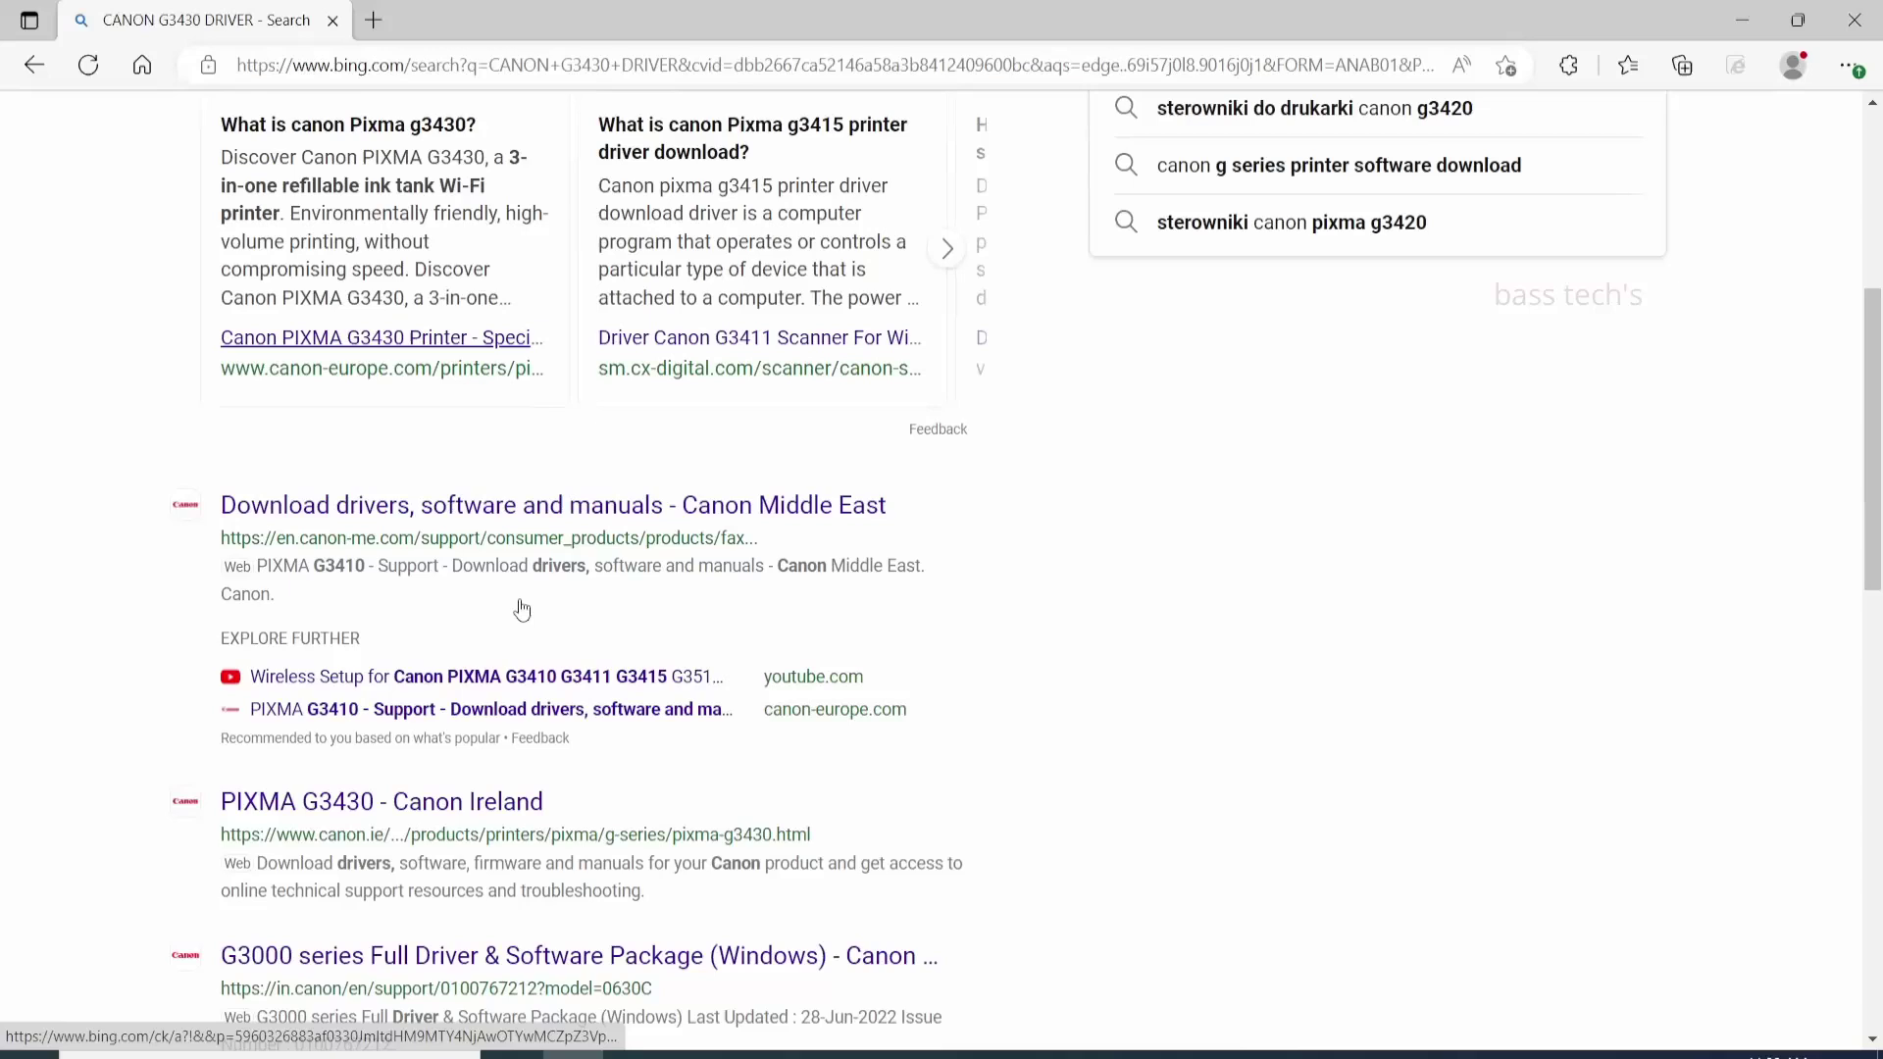
{"action": "scroll", "coordinate": [521, 608], "scroll_direction": "down", "scroll_amount": 1}
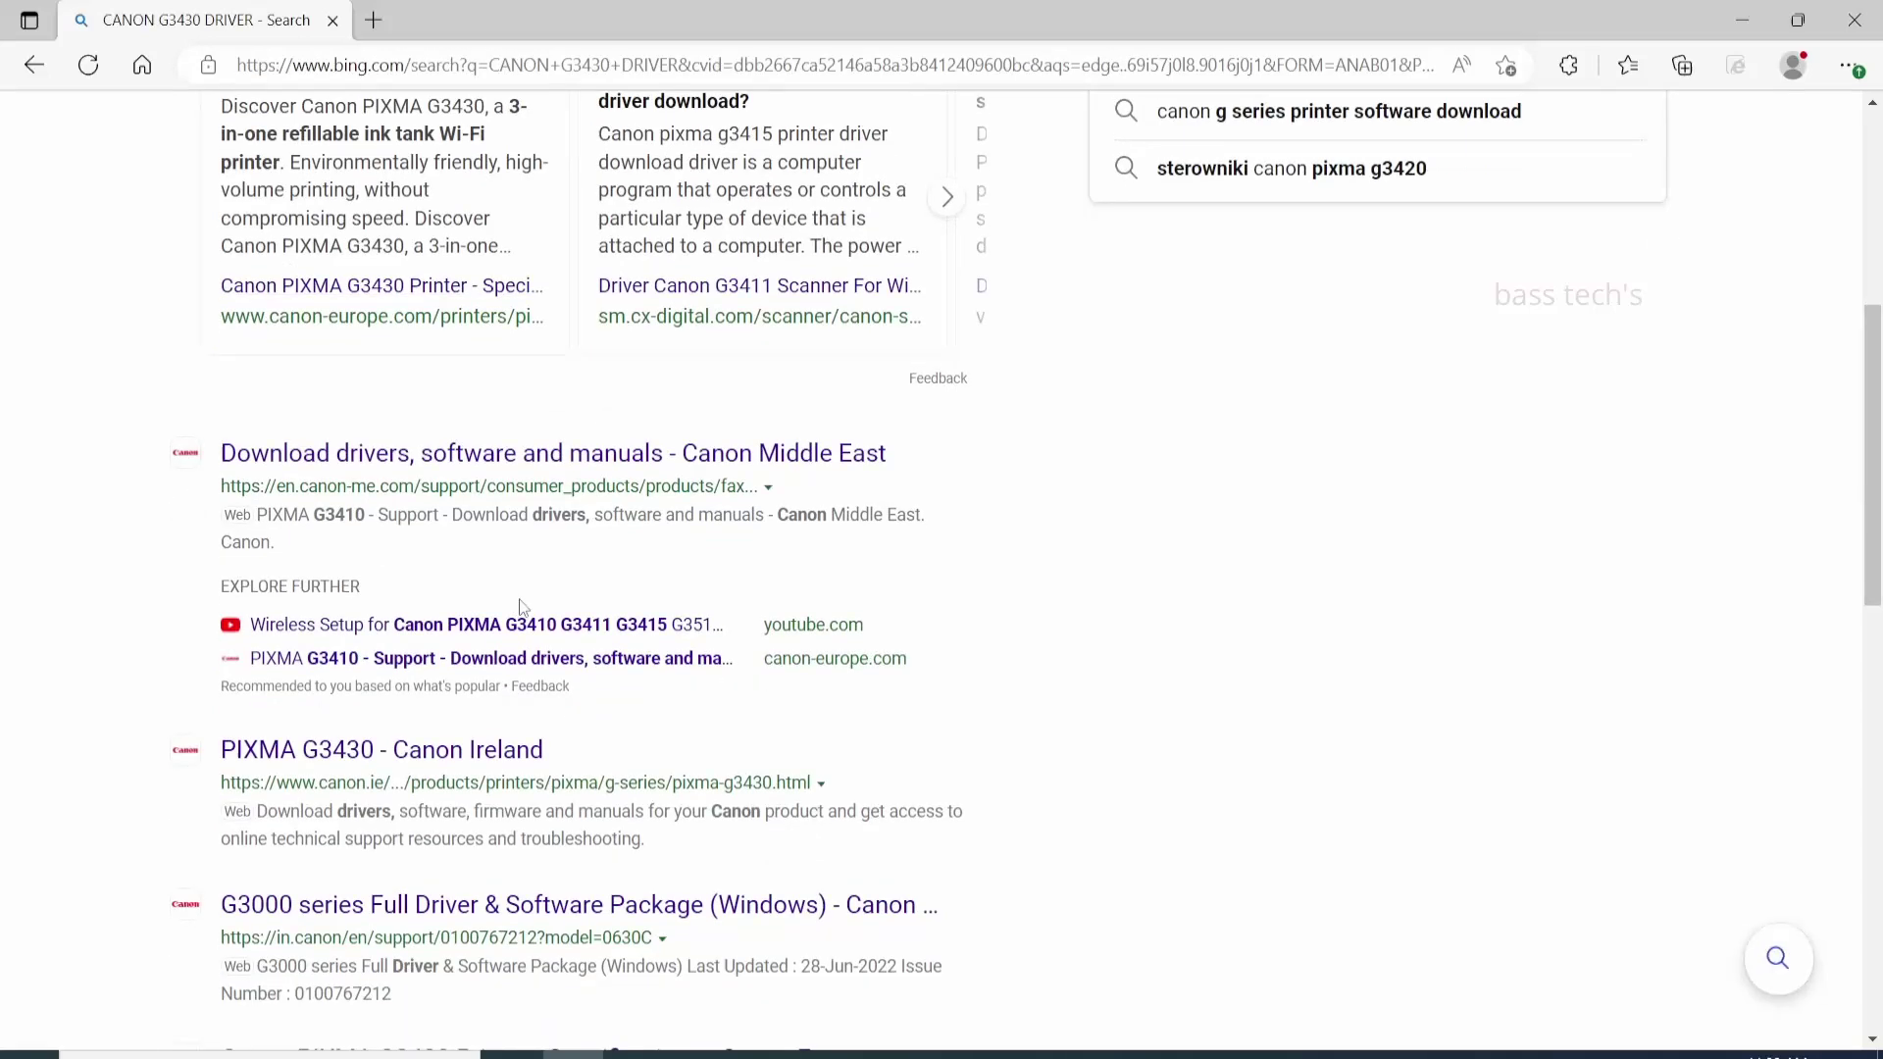
{"action": "scroll", "coordinate": [521, 607], "scroll_direction": "up", "scroll_amount": 5}
{"action": "scroll", "coordinate": [521, 609], "scroll_direction": "up", "scroll_amount": 1}
{"action": "right_click", "coordinate": [586, 177]}
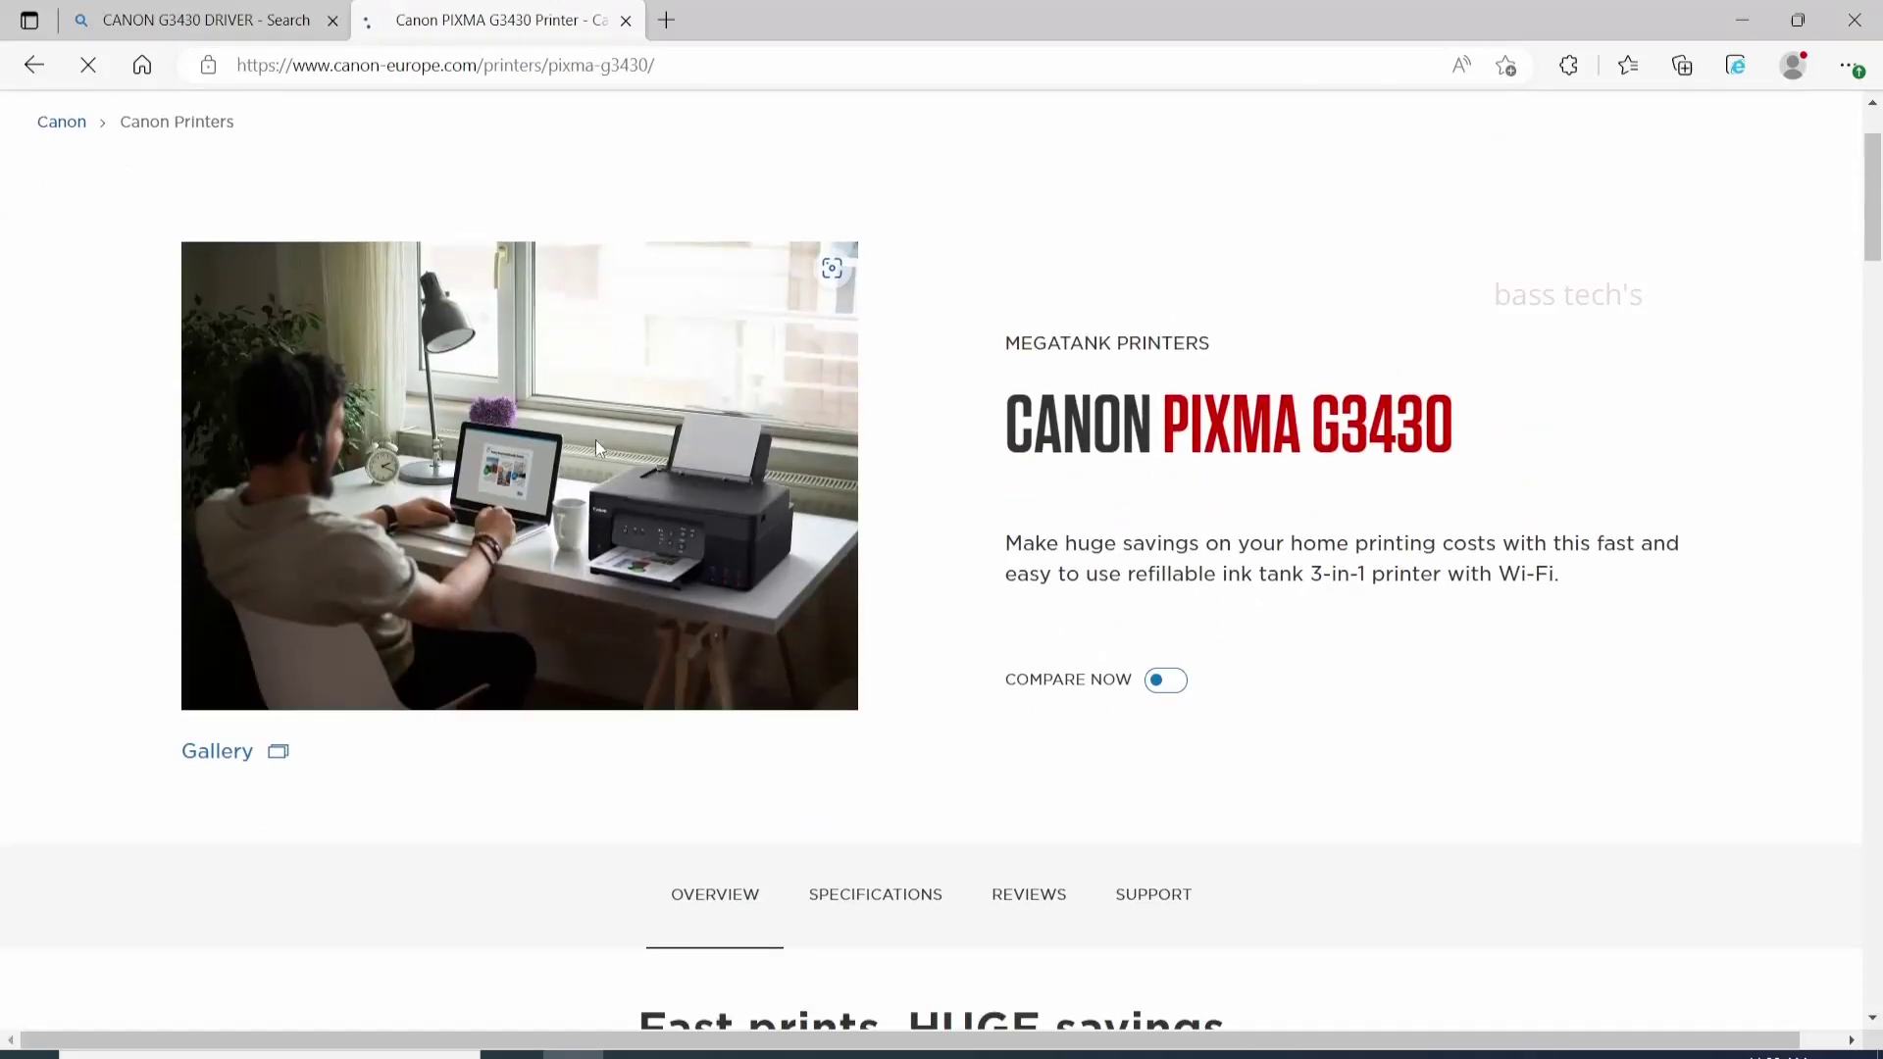
{"action": "scroll", "coordinate": [597, 441], "scroll_direction": "down", "scroll_amount": 2}
{"action": "scroll", "coordinate": [596, 440], "scroll_direction": "down", "scroll_amount": 1}
{"action": "scroll", "coordinate": [597, 440], "scroll_direction": "down", "scroll_amount": 2}
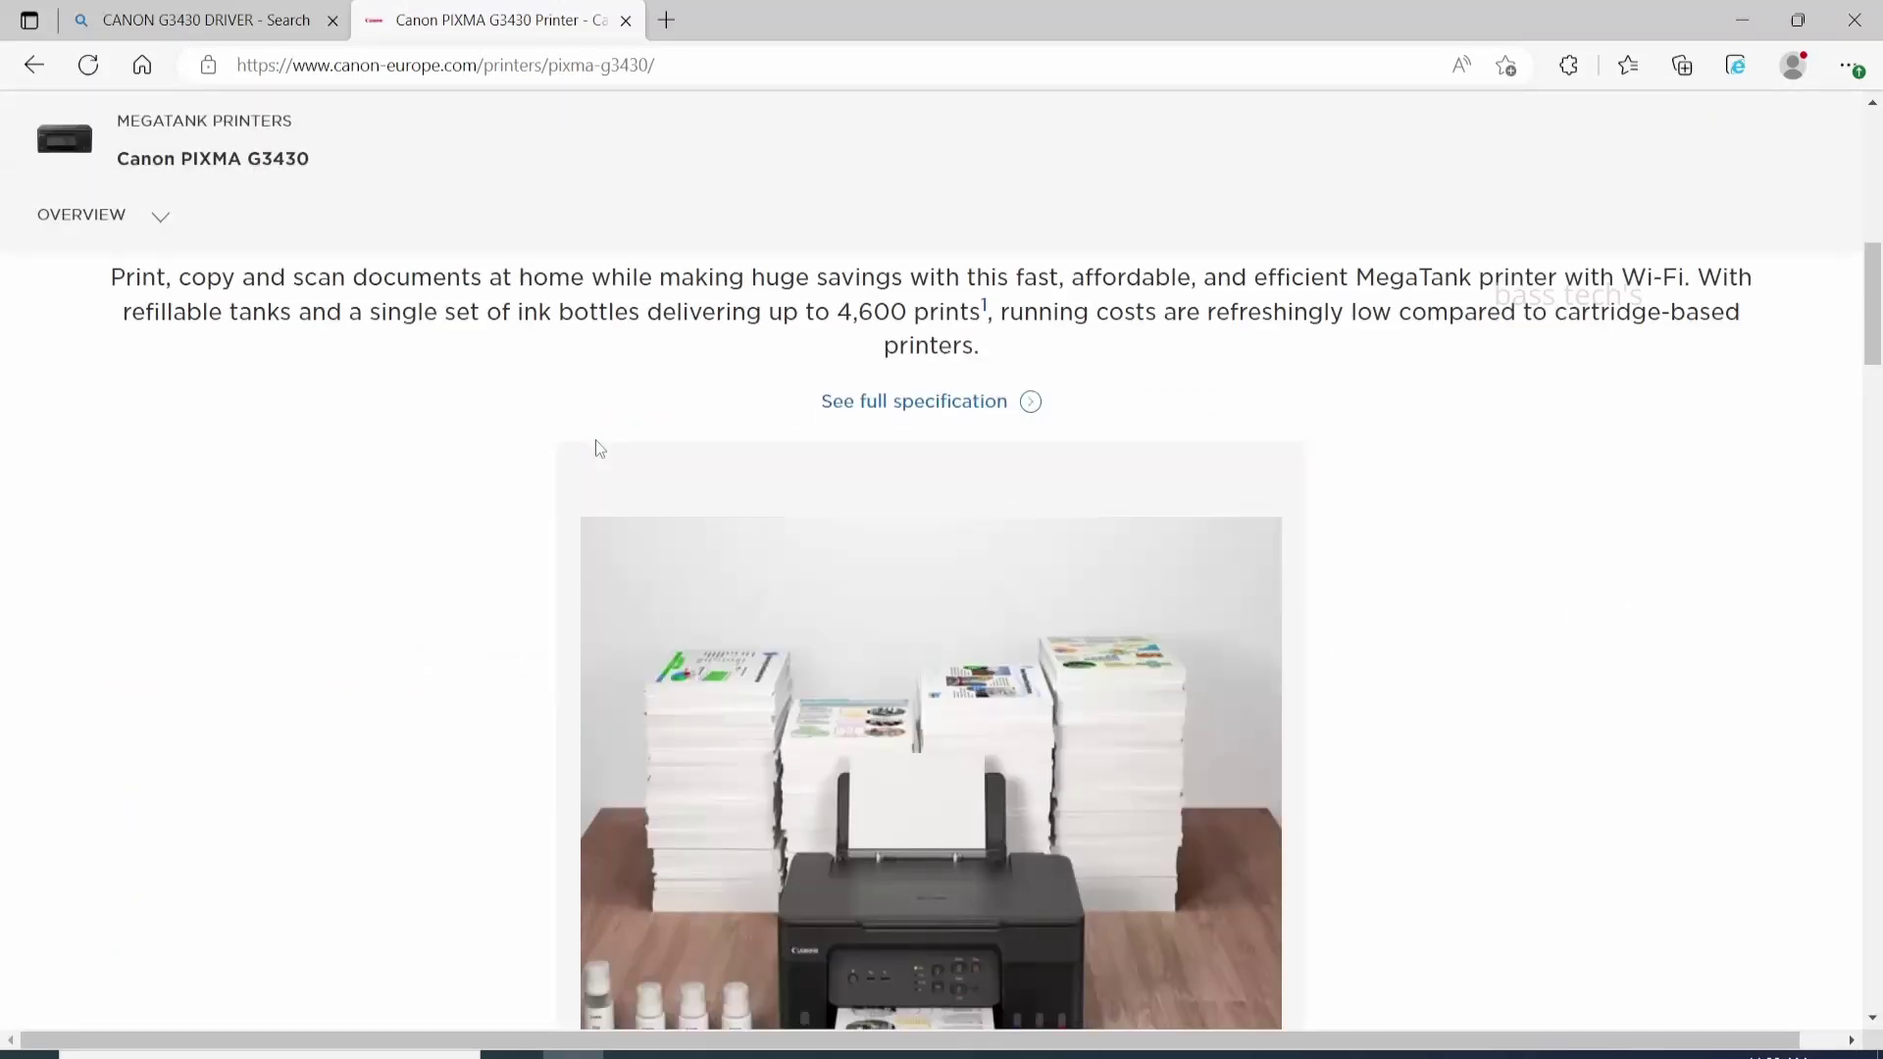
{"action": "scroll", "coordinate": [597, 441], "scroll_direction": "up", "scroll_amount": 2}
Download the G3030 series MP Driver Ver.1.01 for Windows 10 (64-bit), accepting the license.
{"action": "left_click", "coordinate": [1155, 339]}
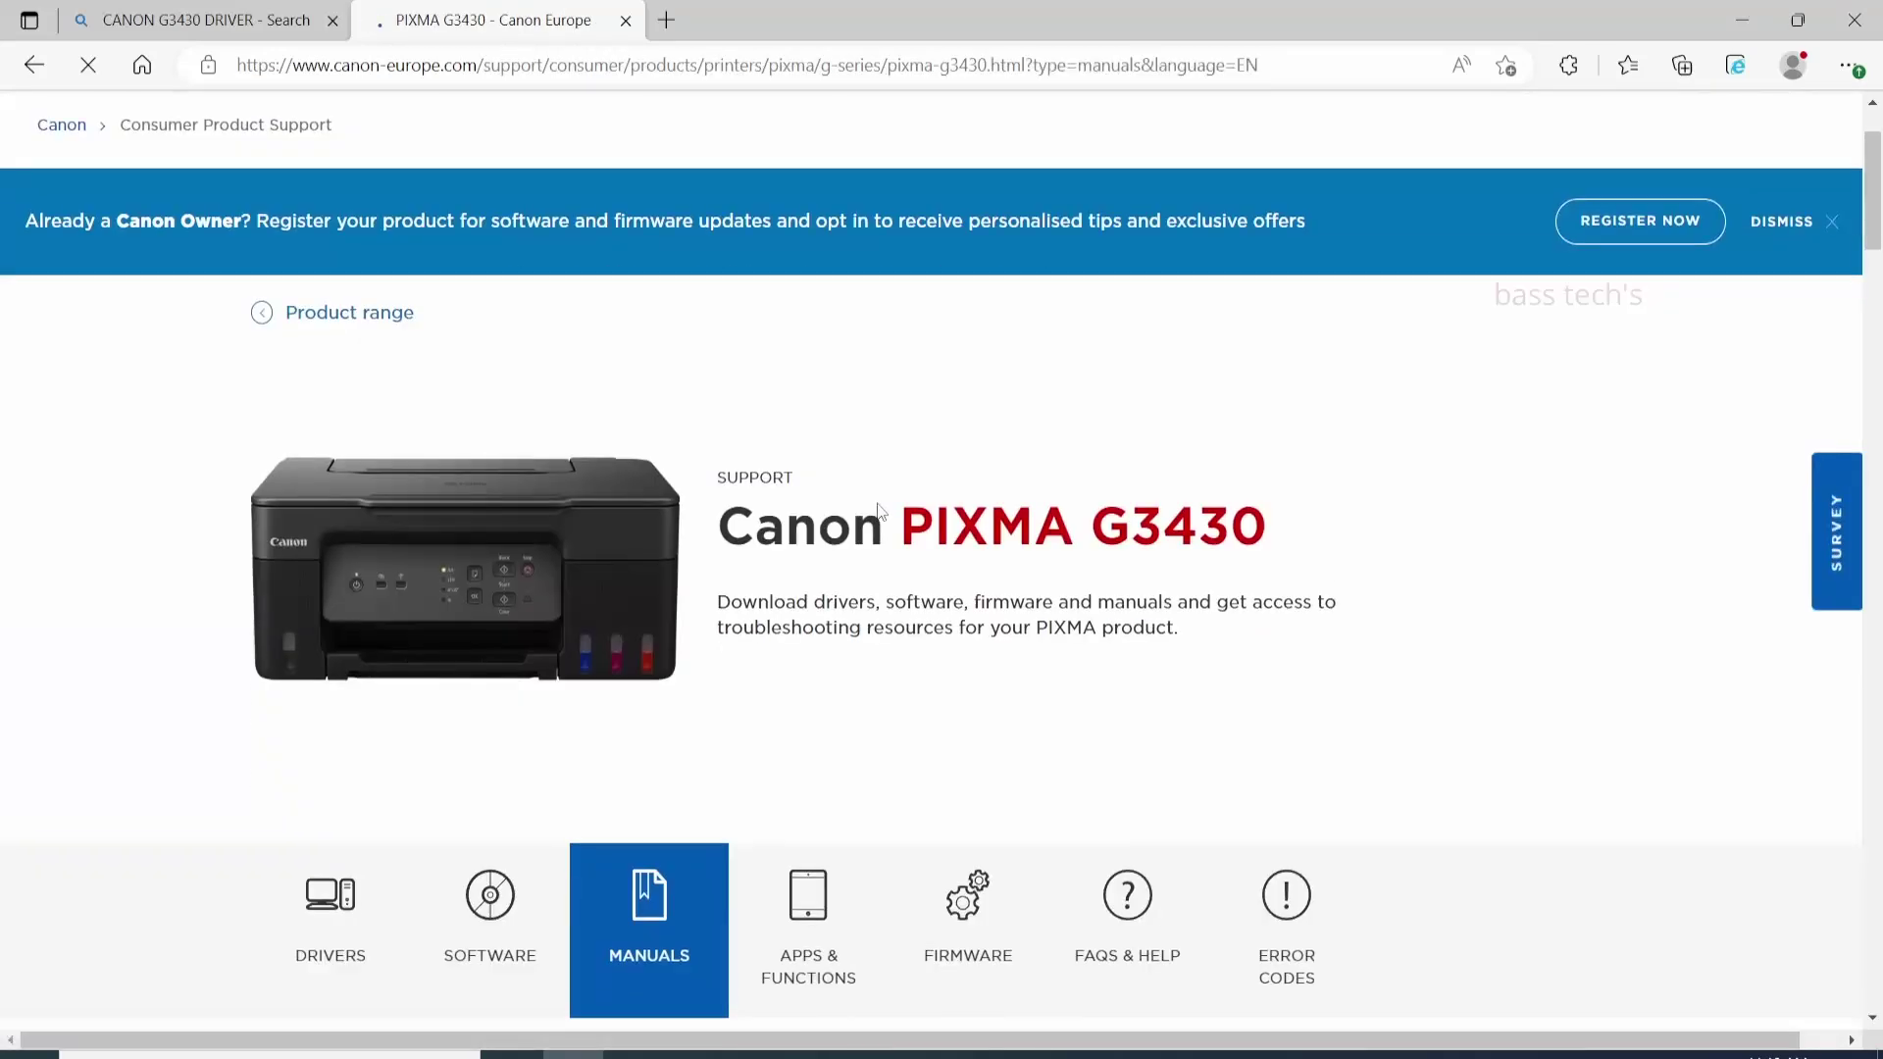
{"action": "left_click", "coordinate": [378, 642]}
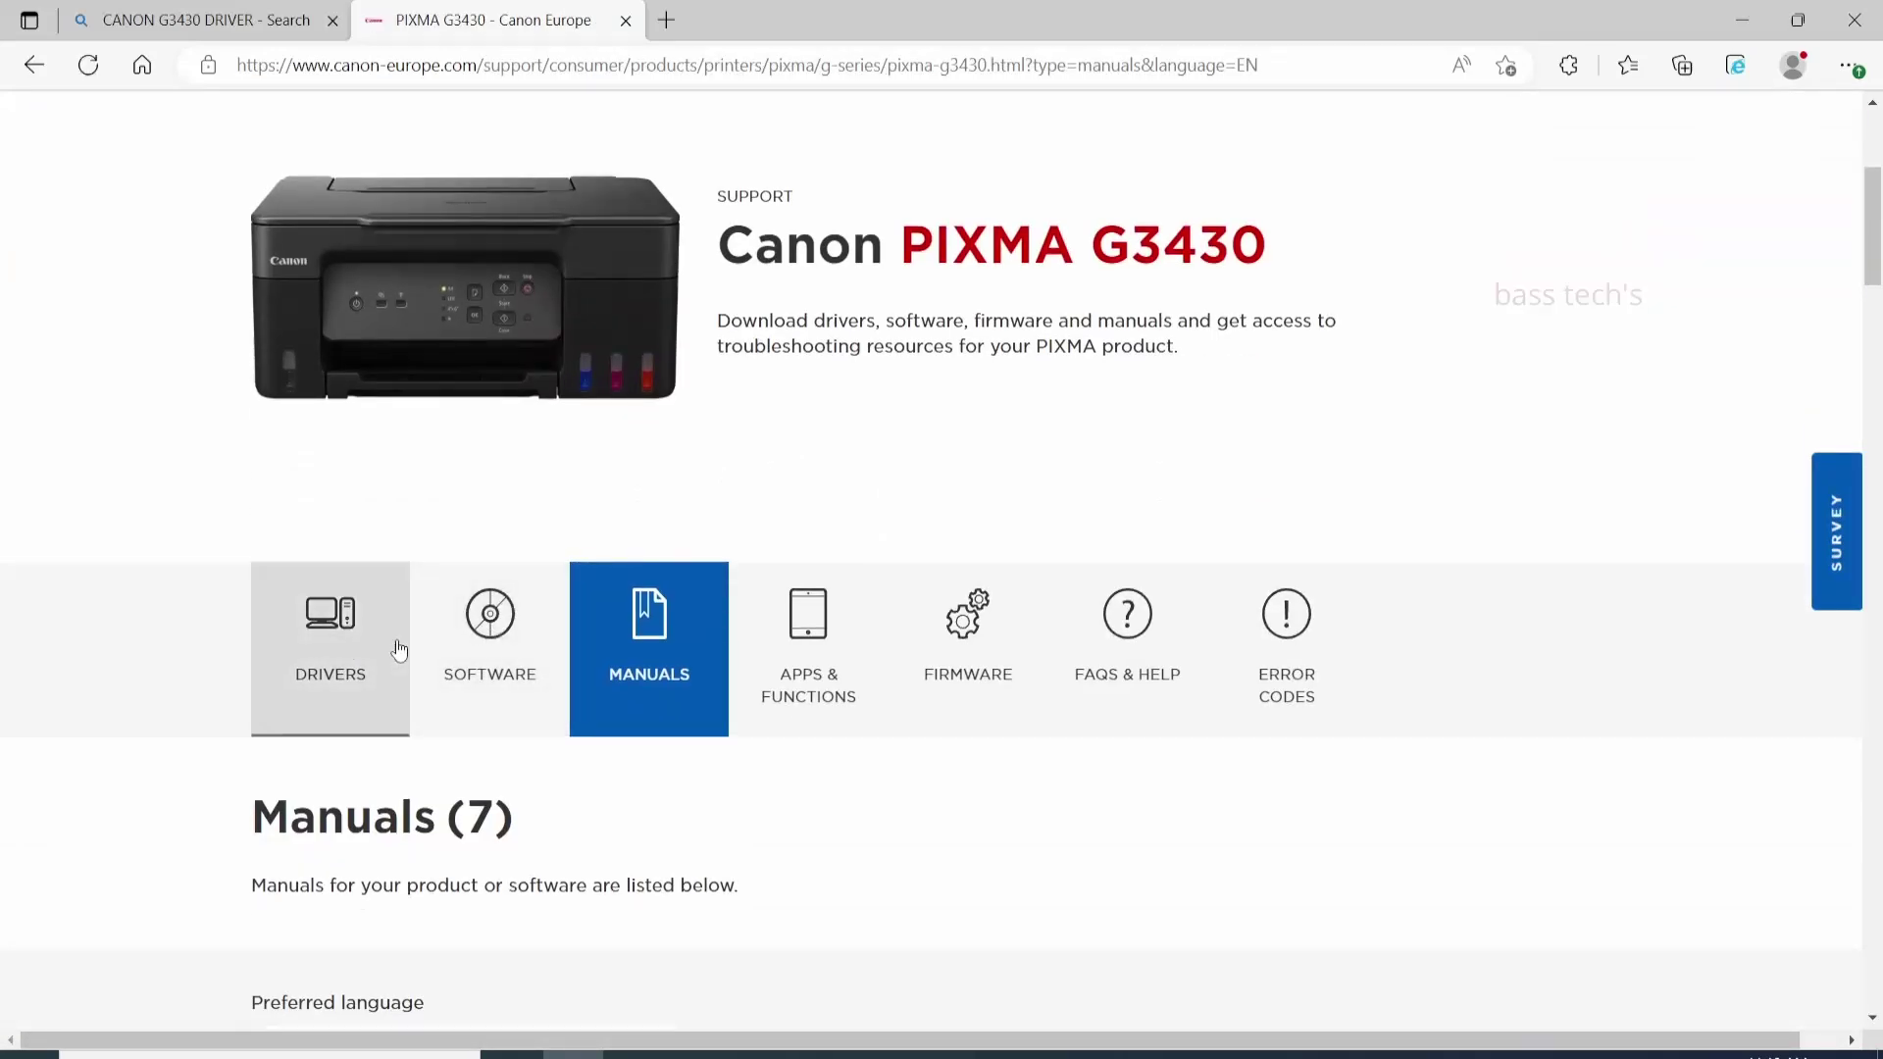
{"action": "left_click", "coordinate": [477, 555]}
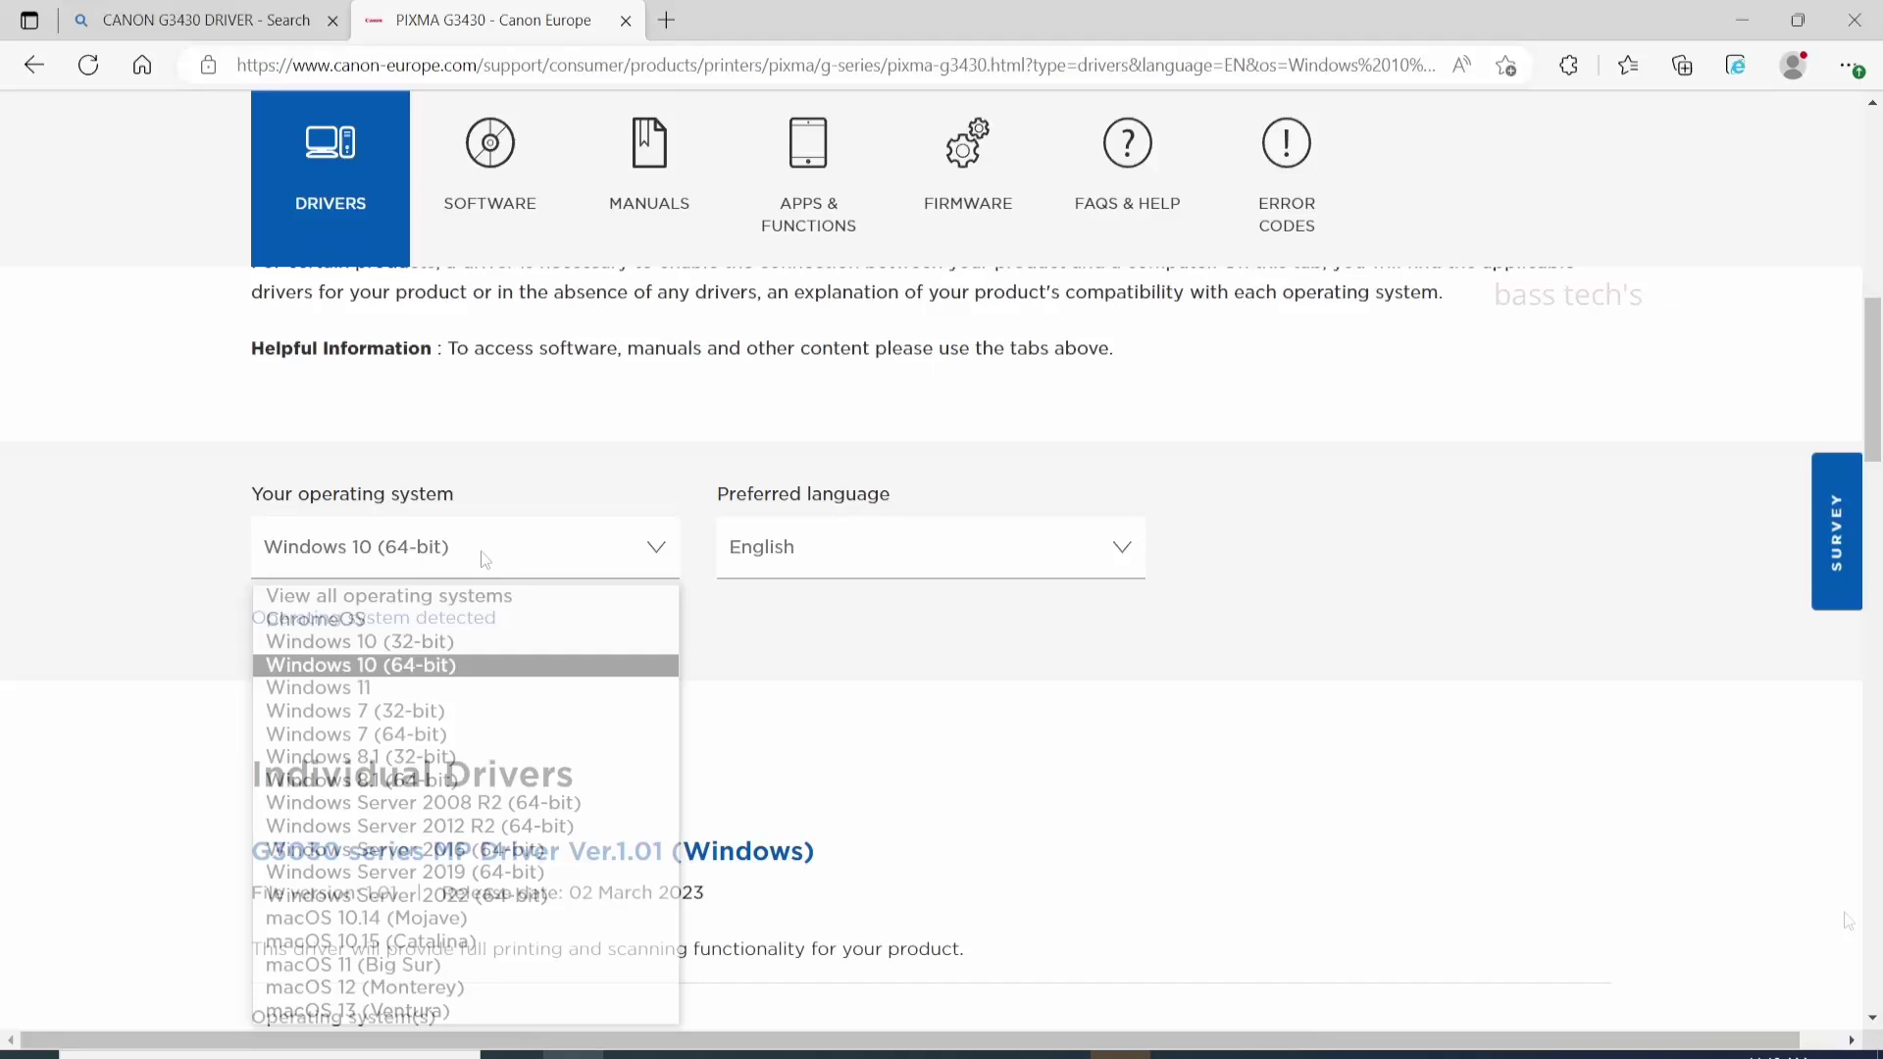
{"action": "left_click", "coordinate": [486, 663]}
{"action": "scroll", "coordinate": [553, 890], "scroll_direction": "down", "scroll_amount": 1}
{"action": "scroll", "coordinate": [554, 891], "scroll_direction": "down", "scroll_amount": 2}
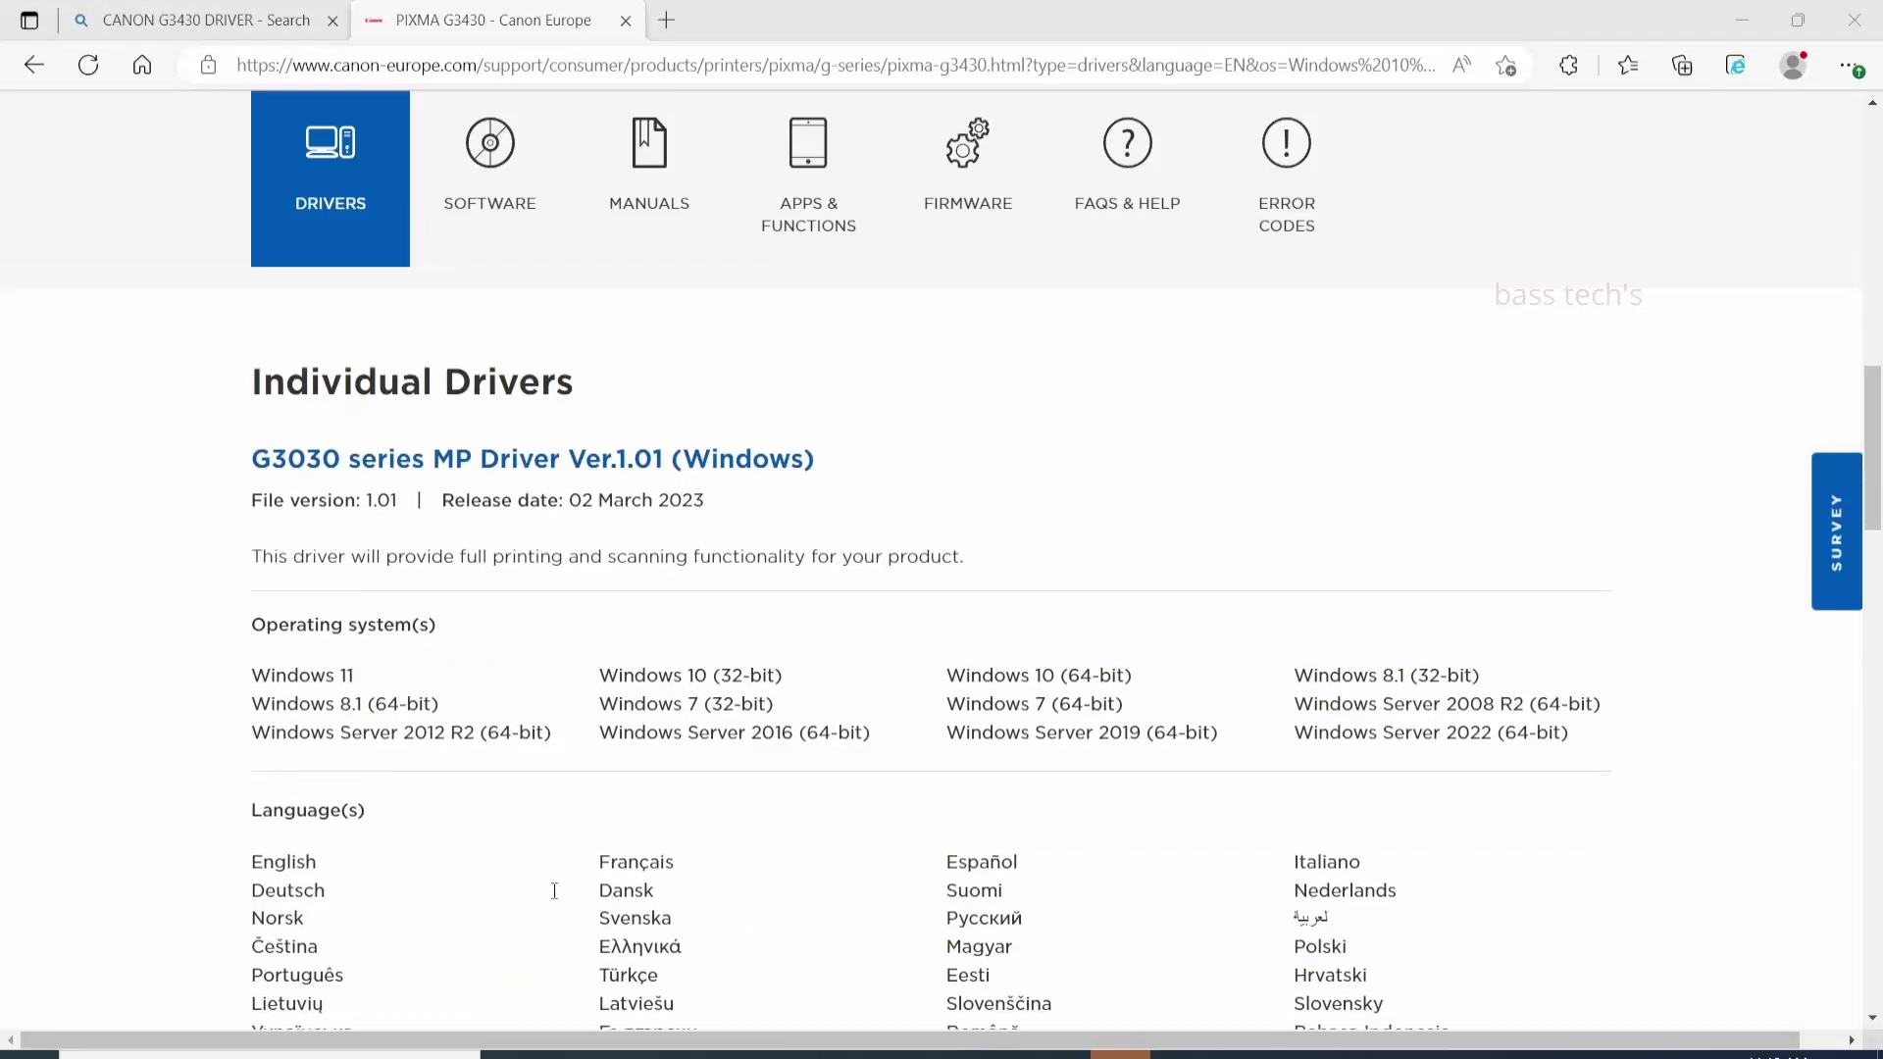
{"action": "scroll", "coordinate": [553, 891], "scroll_direction": "down", "scroll_amount": 3}
{"action": "scroll", "coordinate": [554, 891], "scroll_direction": "down", "scroll_amount": 1}
{"action": "scroll", "coordinate": [553, 891], "scroll_direction": "up", "scroll_amount": 3}
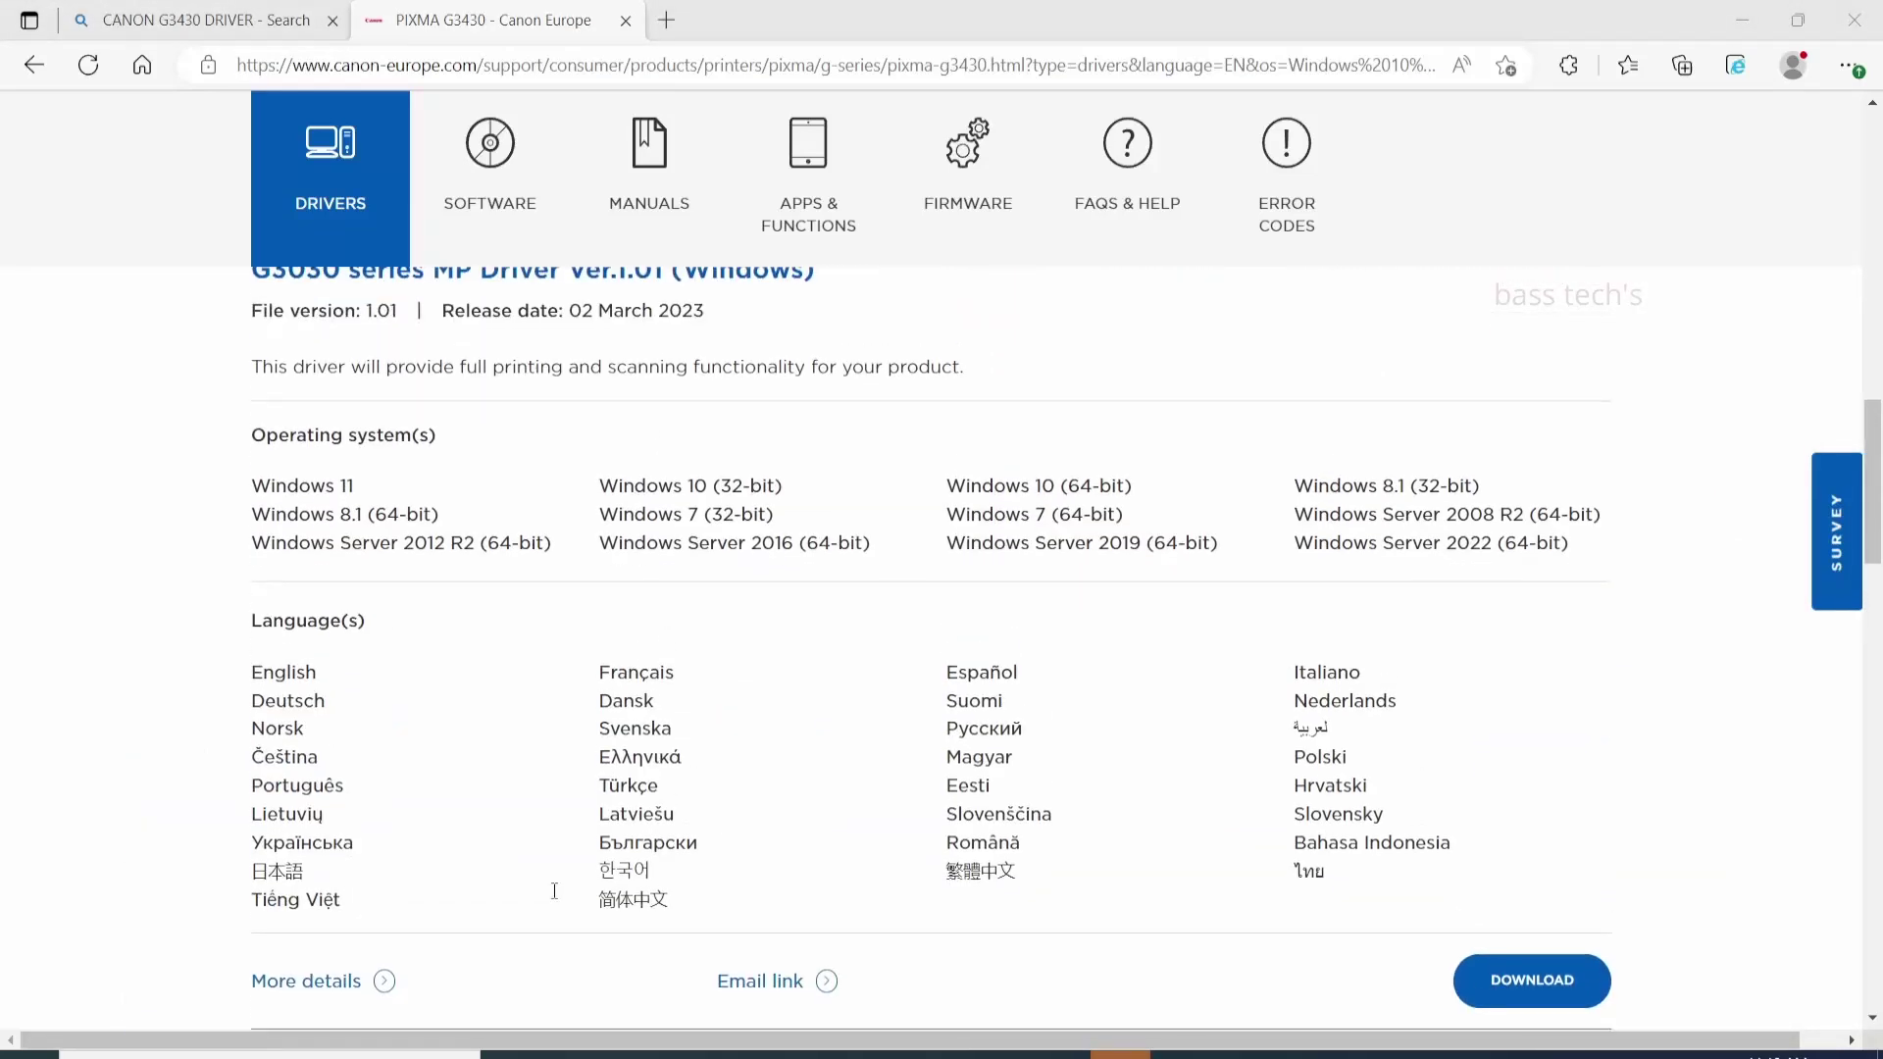
{"action": "scroll", "coordinate": [555, 889], "scroll_direction": "up", "scroll_amount": 1}
{"action": "scroll", "coordinate": [884, 895], "scroll_direction": "down", "scroll_amount": 1}
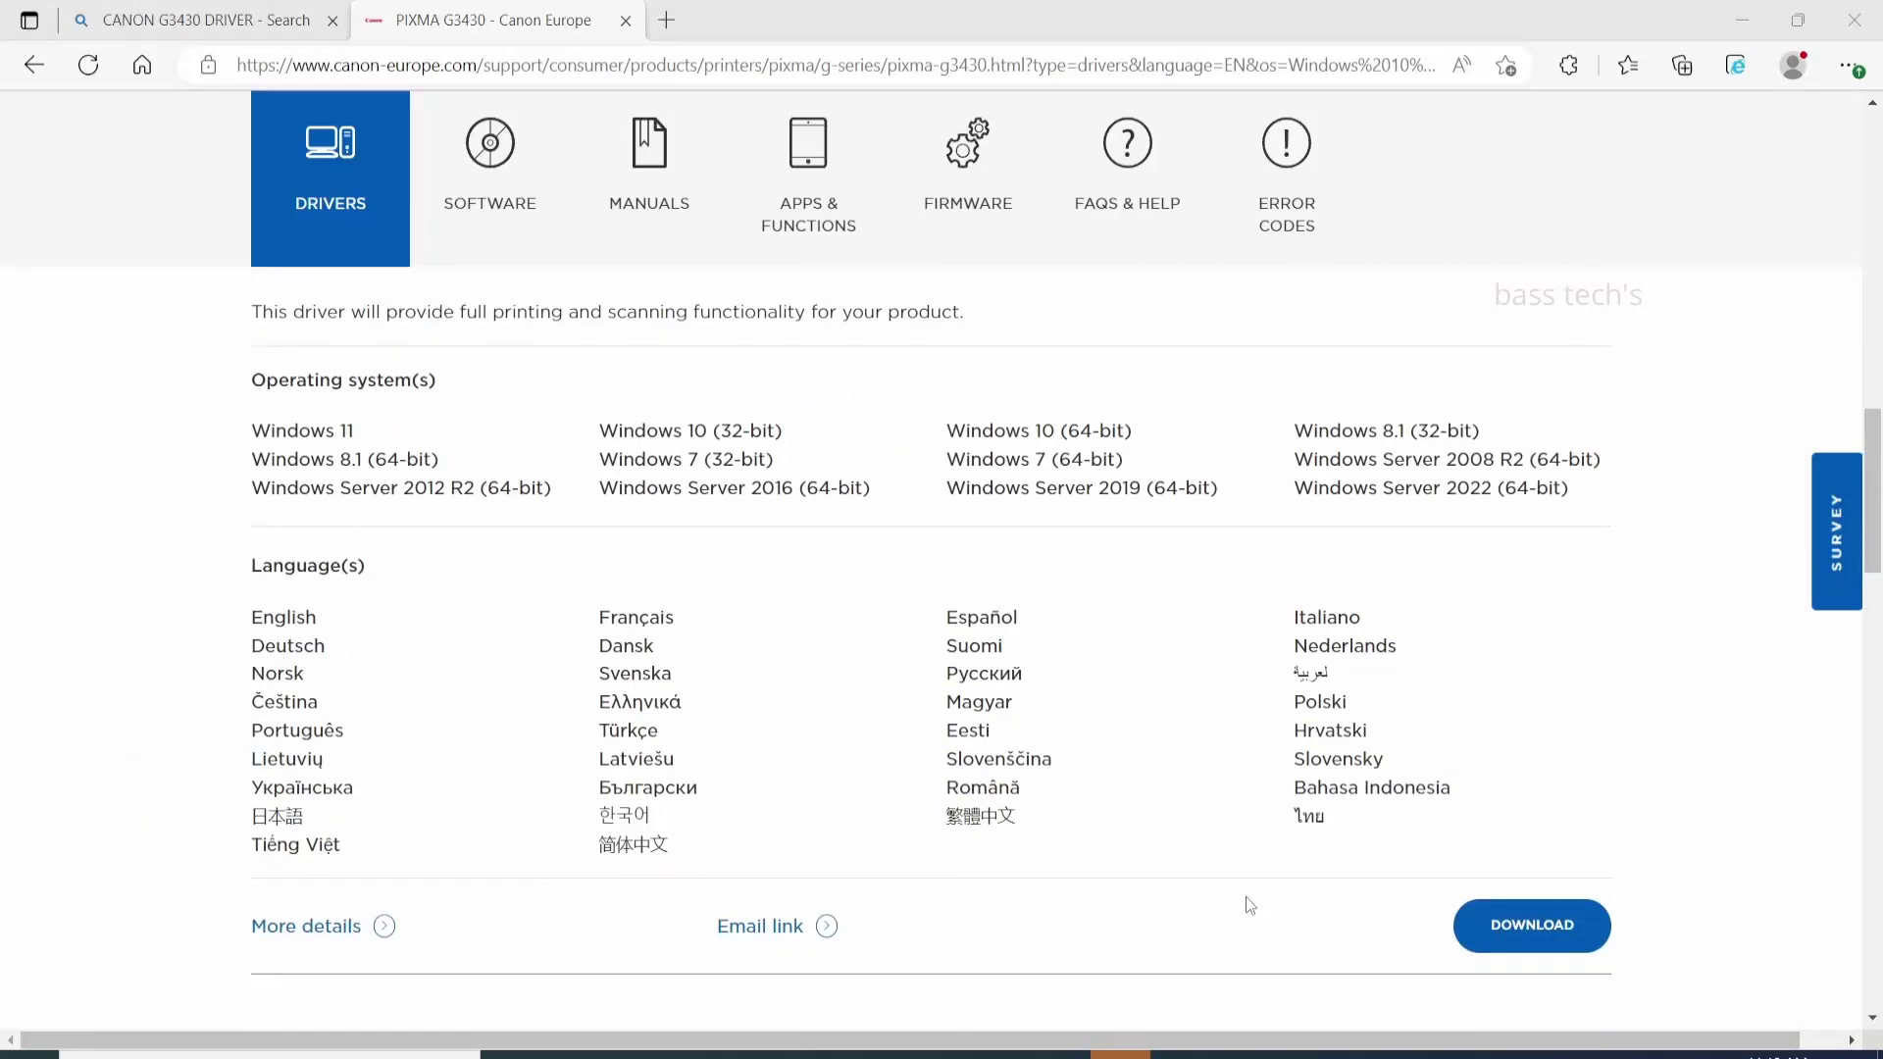
{"action": "left_click", "coordinate": [1520, 928]}
{"action": "left_click", "coordinate": [920, 902]}
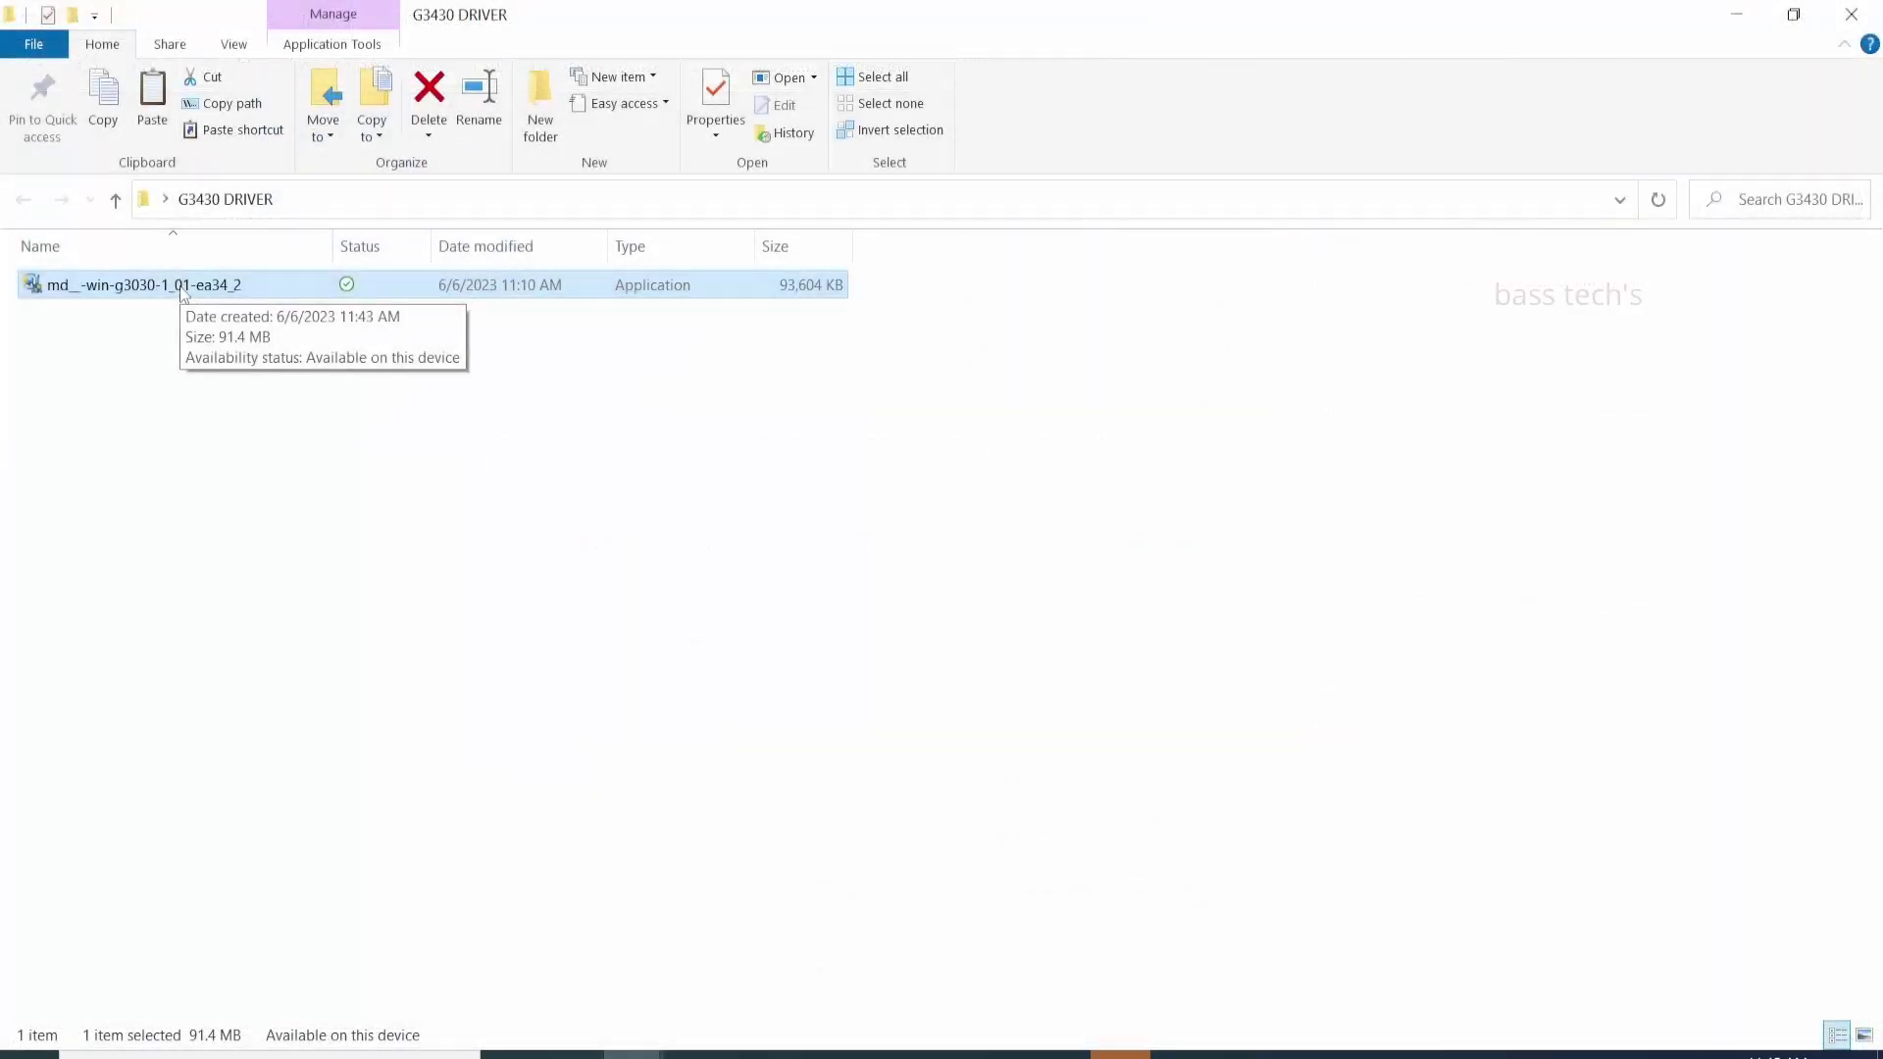
Run the downloaded md_-win-g3030 installer from the G3430 DRIVER folder.
{"action": "double_click", "coordinate": [179, 285]}
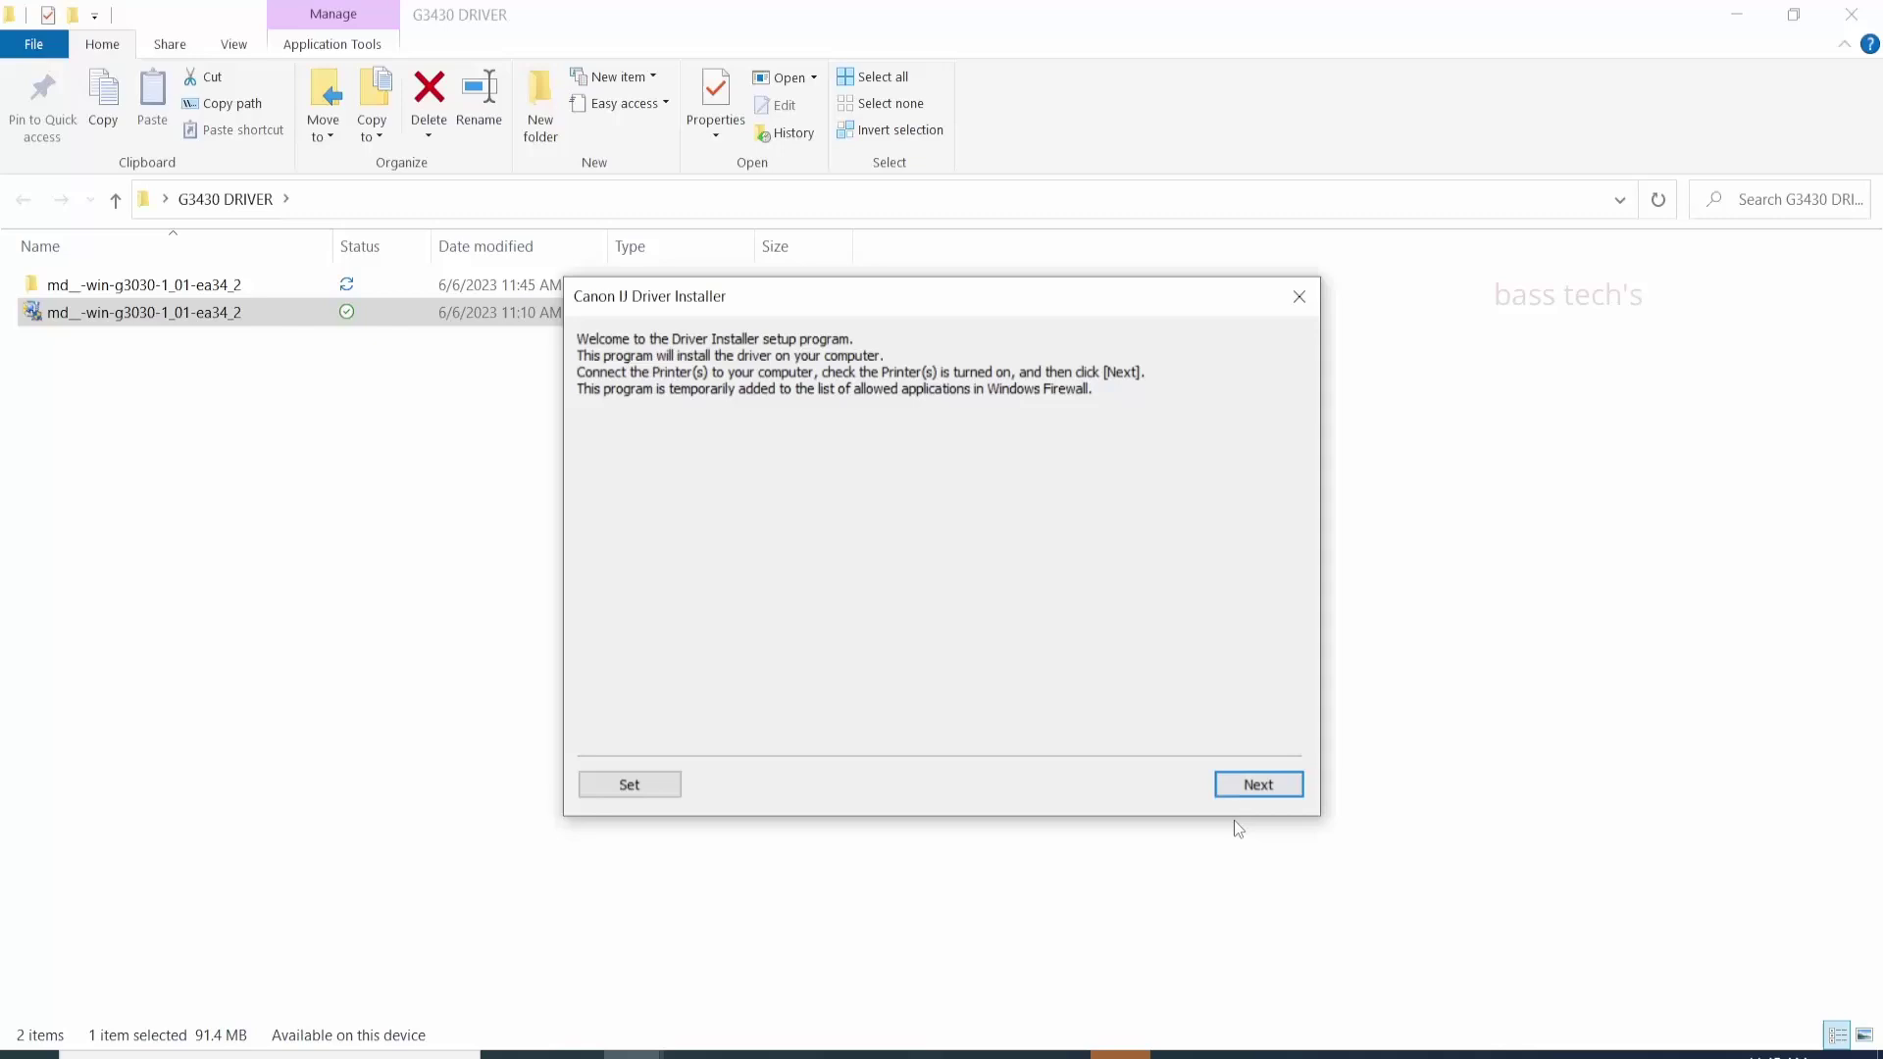
Install drivers for the USB G3030 series printer with region Europe, Middle East, Africa, accepting the license.
{"action": "left_click", "coordinate": [1258, 785]}
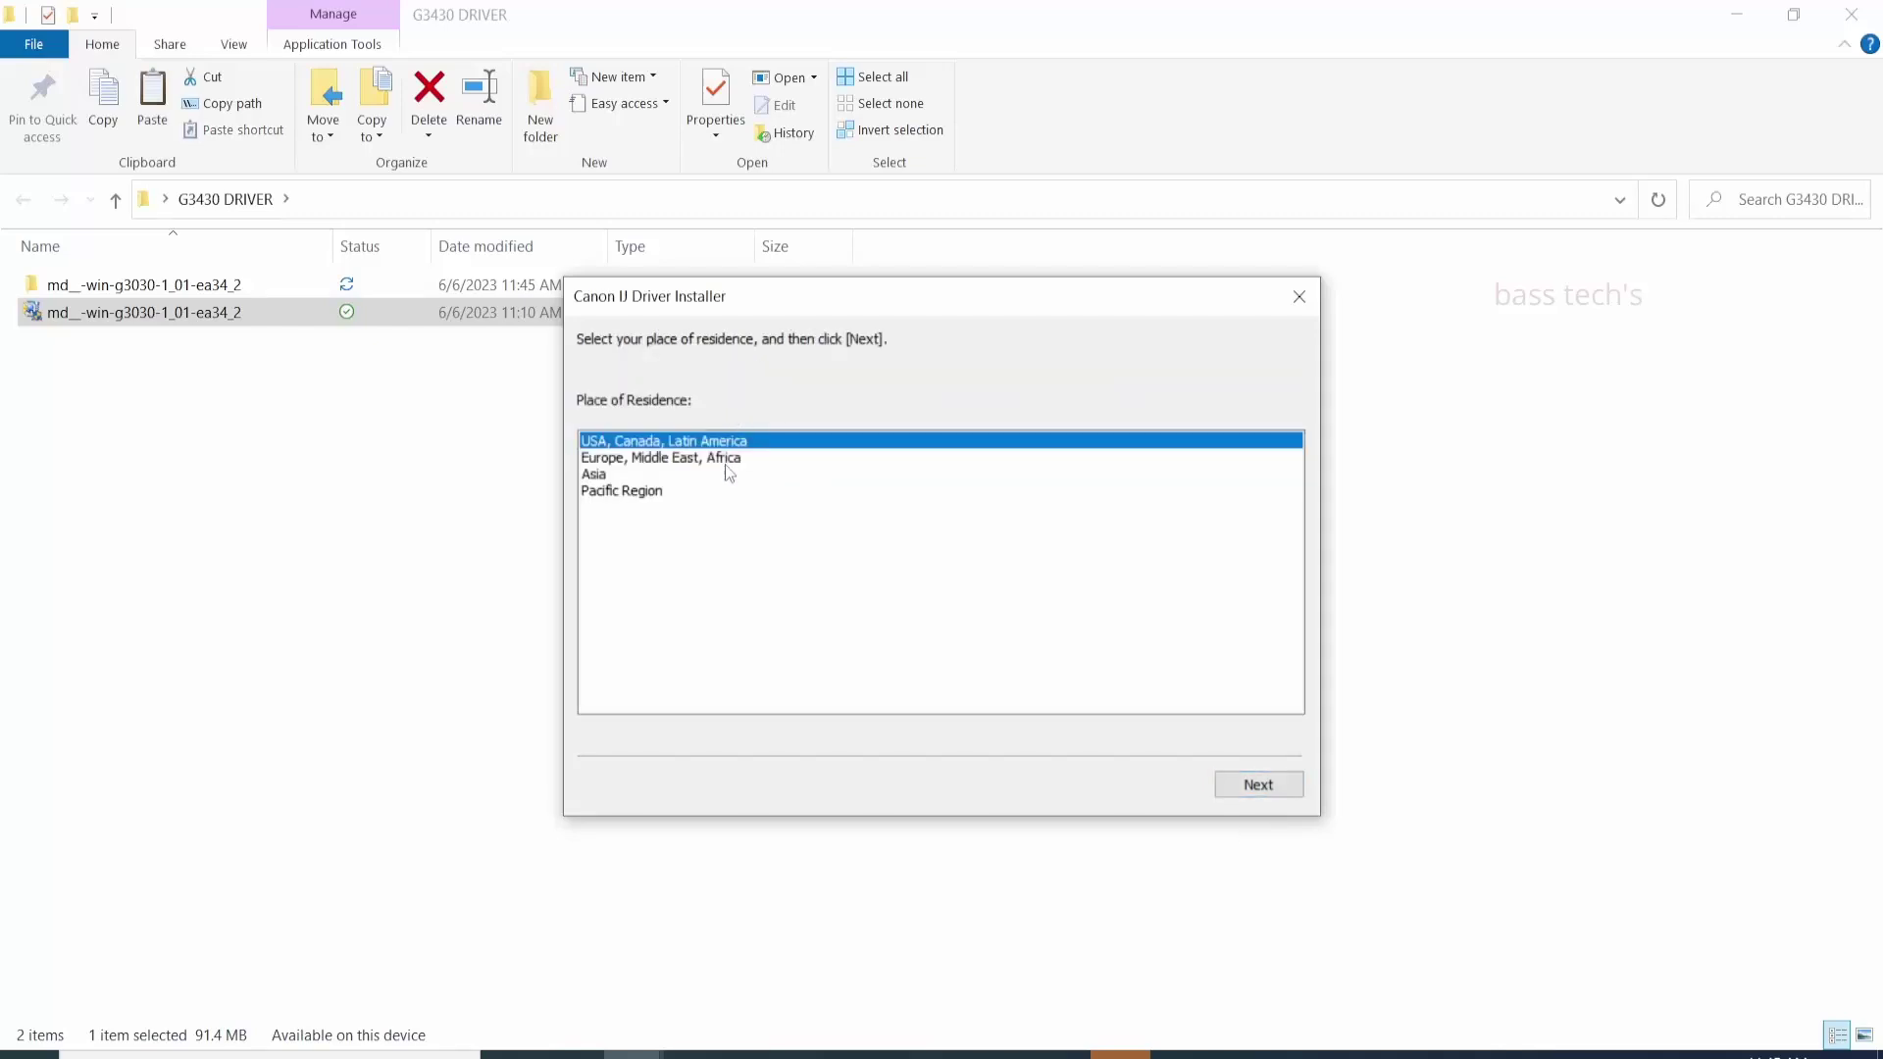
{"action": "left_click", "coordinate": [726, 468]}
{"action": "left_click", "coordinate": [1257, 785]}
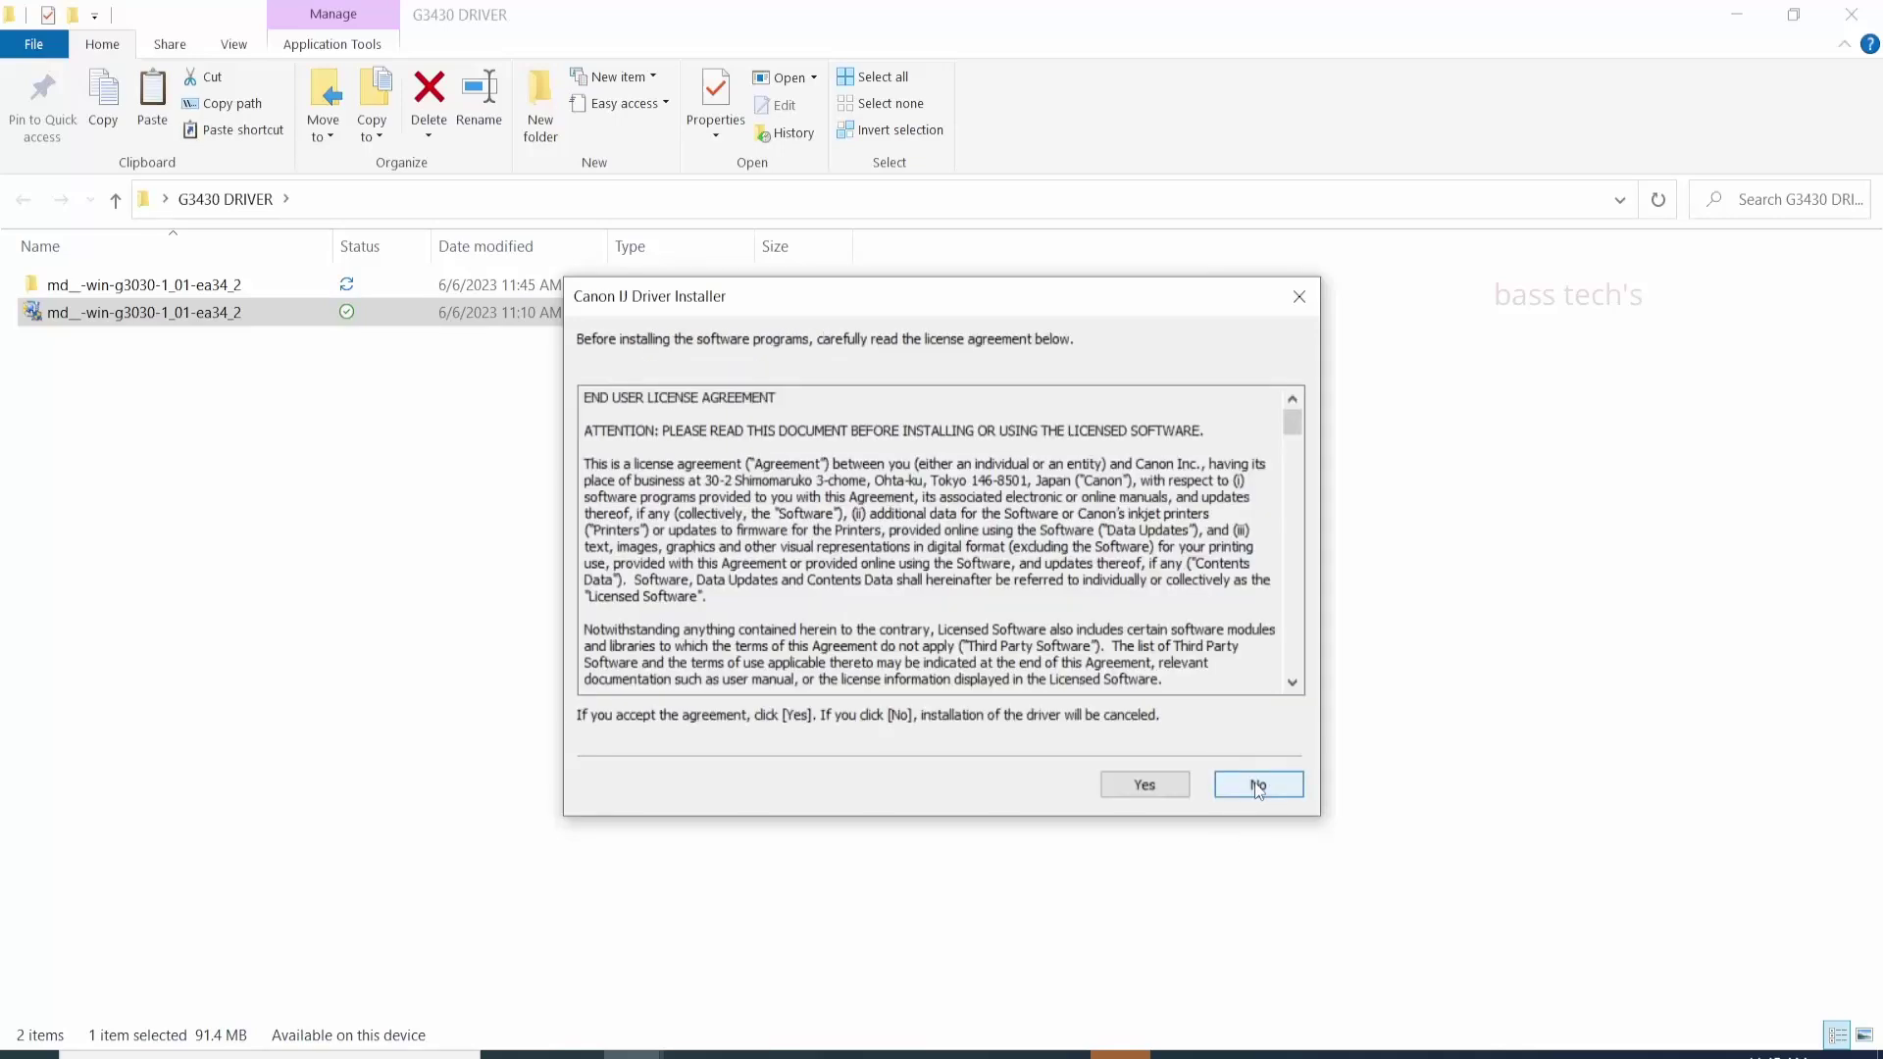
{"action": "left_click", "coordinate": [1164, 788]}
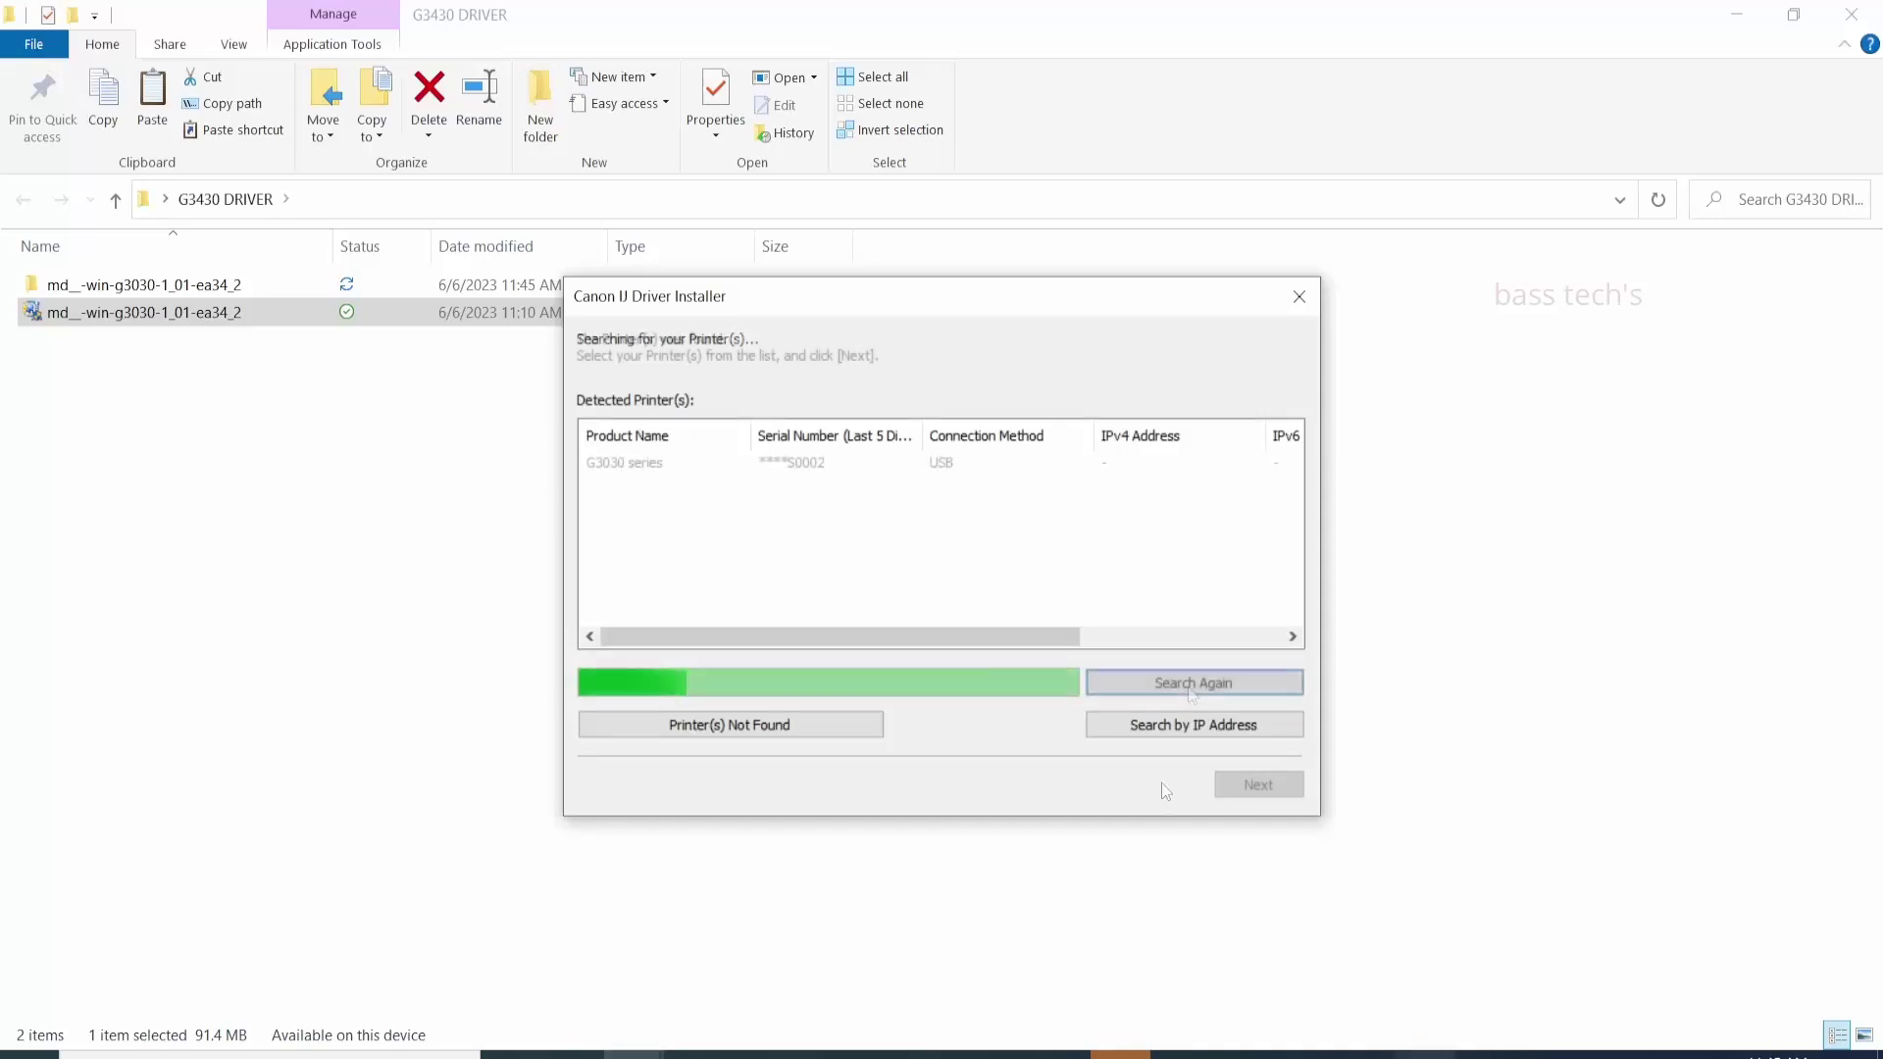
{"action": "left_click", "coordinate": [644, 469]}
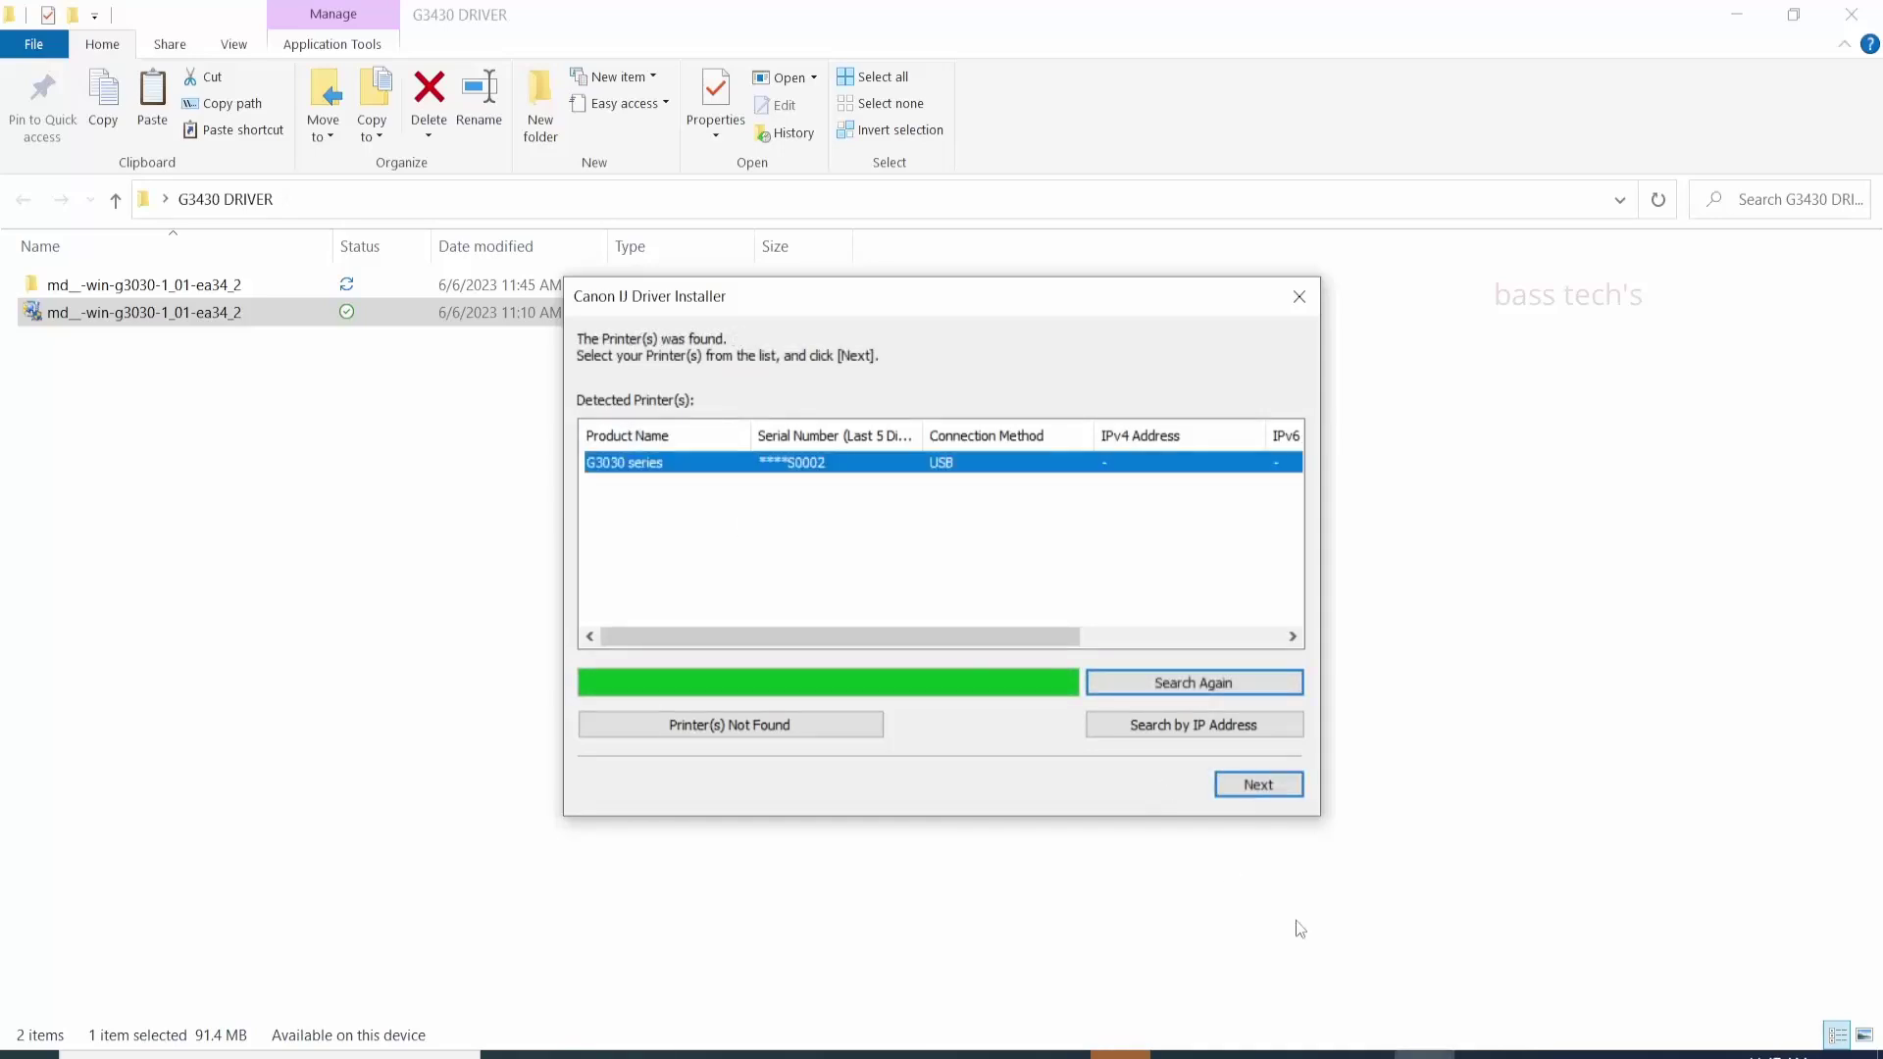
{"action": "left_click", "coordinate": [1237, 792]}
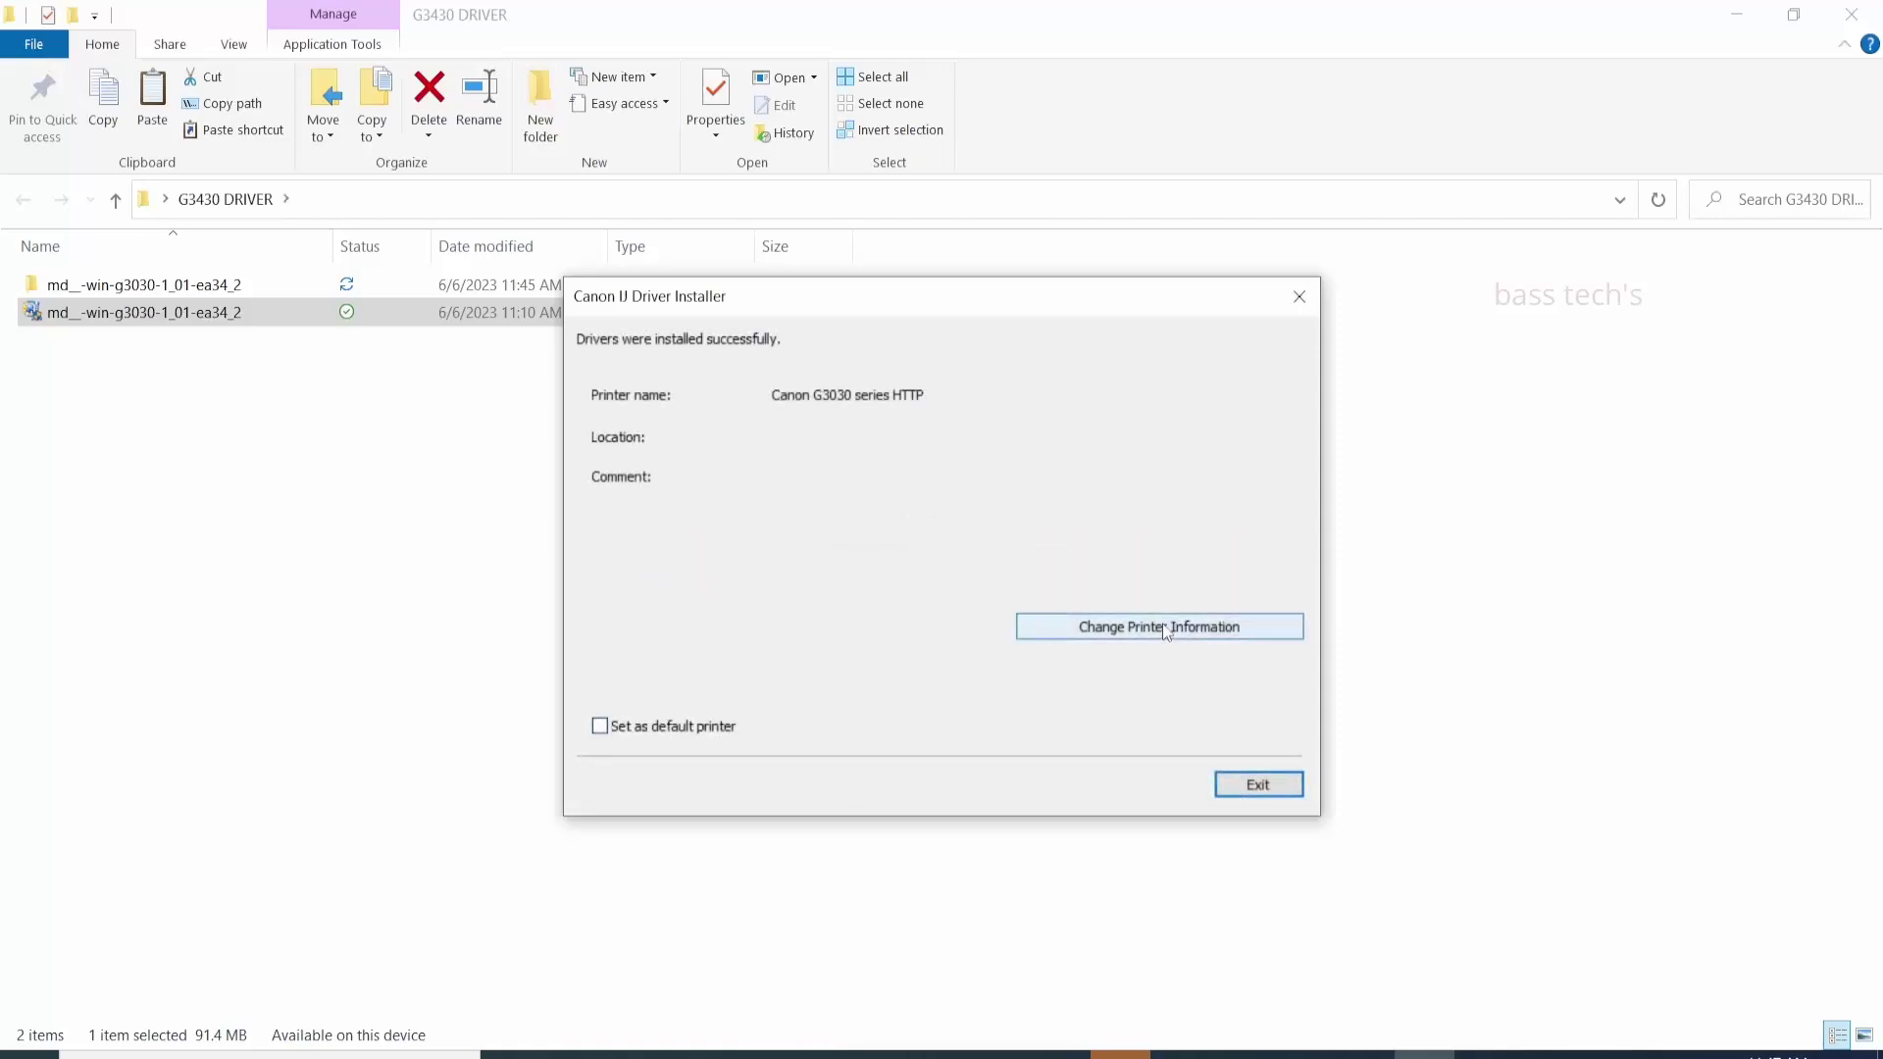
Set the Canon G3030 series printer's location to Home and exit the installer.
{"action": "left_click", "coordinate": [1164, 624]}
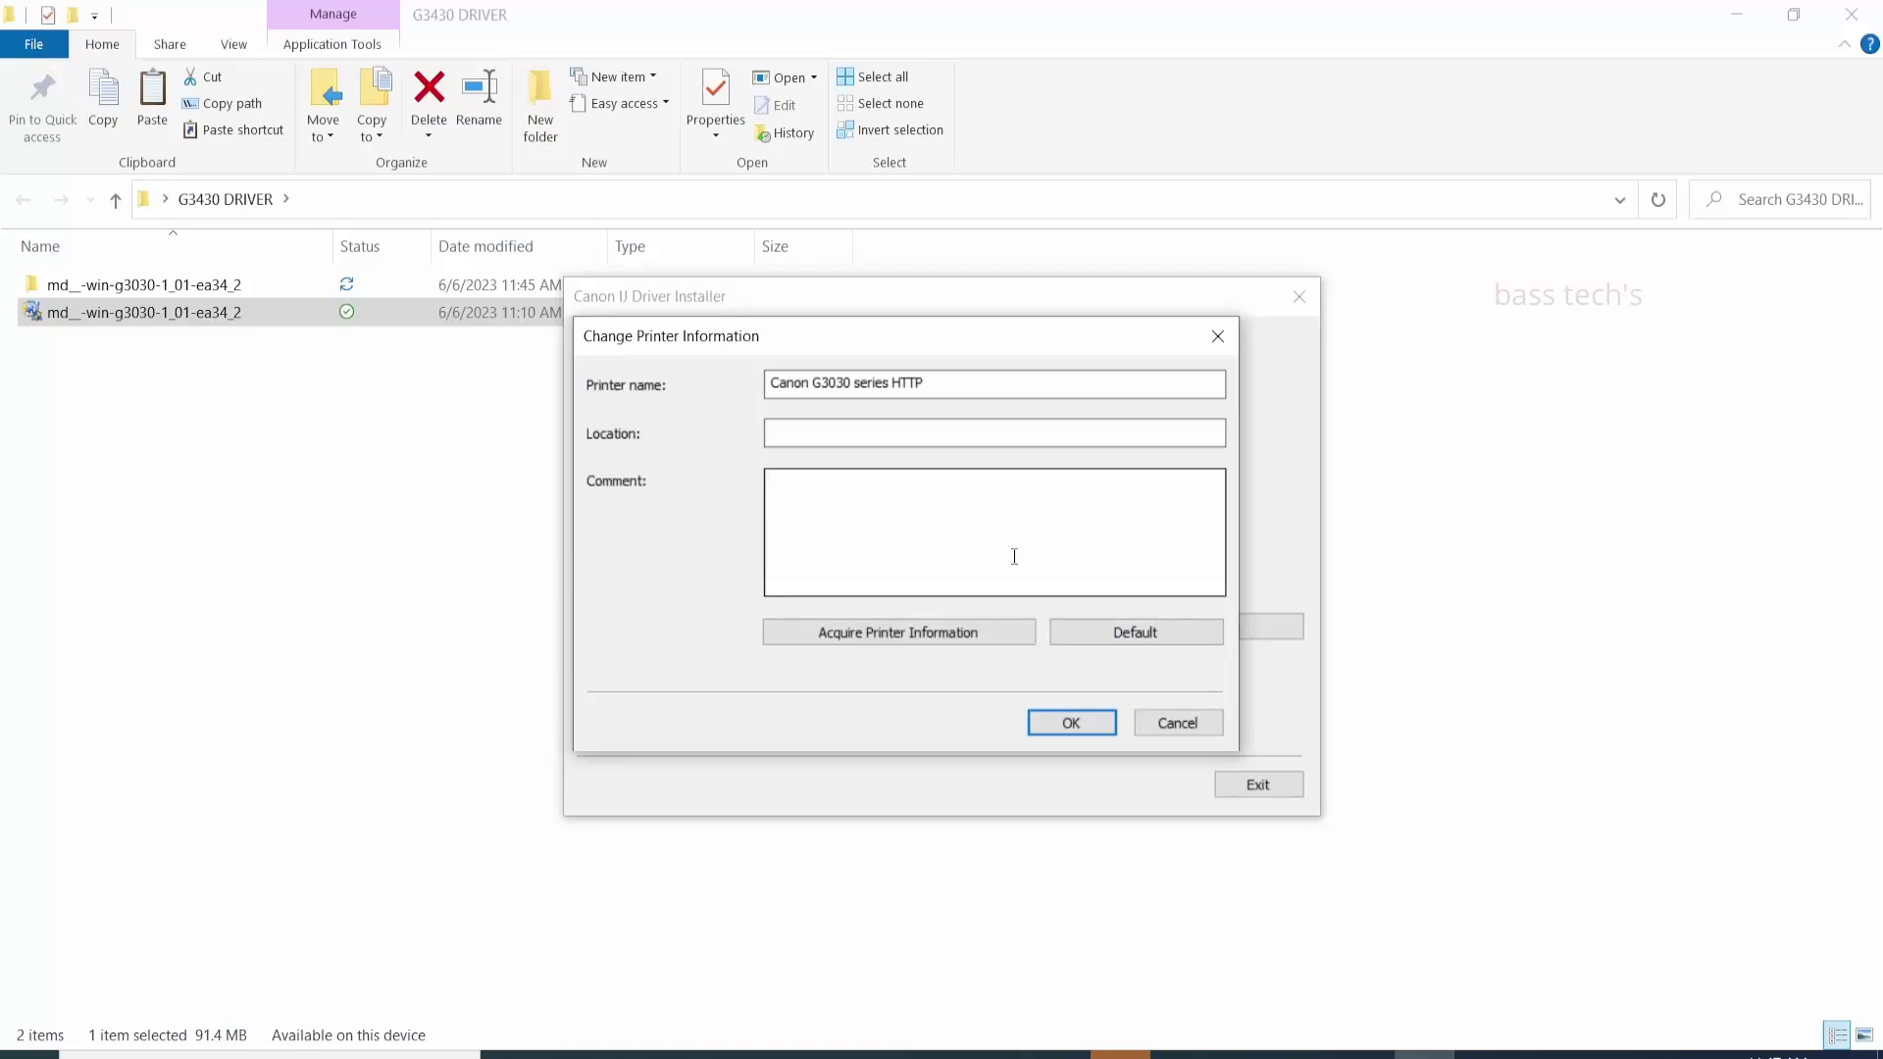
{"action": "left_click", "coordinate": [962, 435]}
{"action": "type", "text": "Home"}
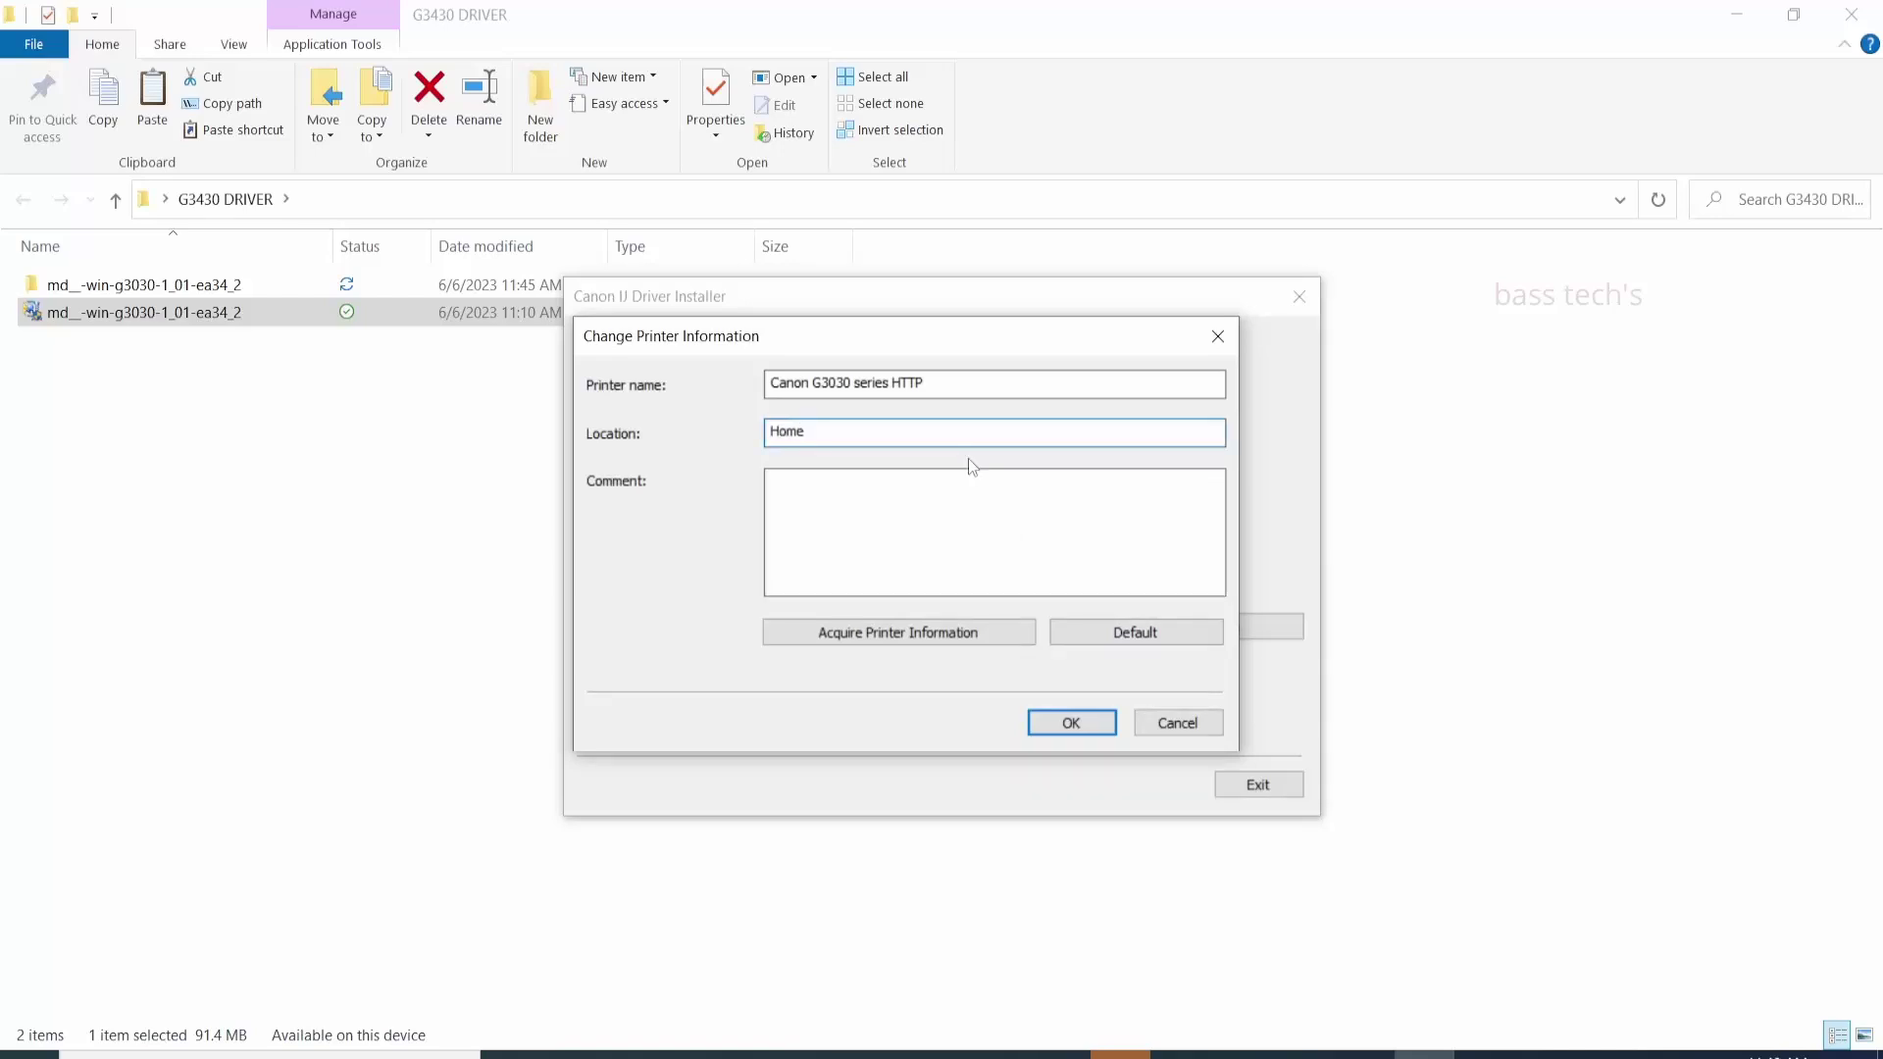
{"action": "left_click", "coordinate": [1070, 724]}
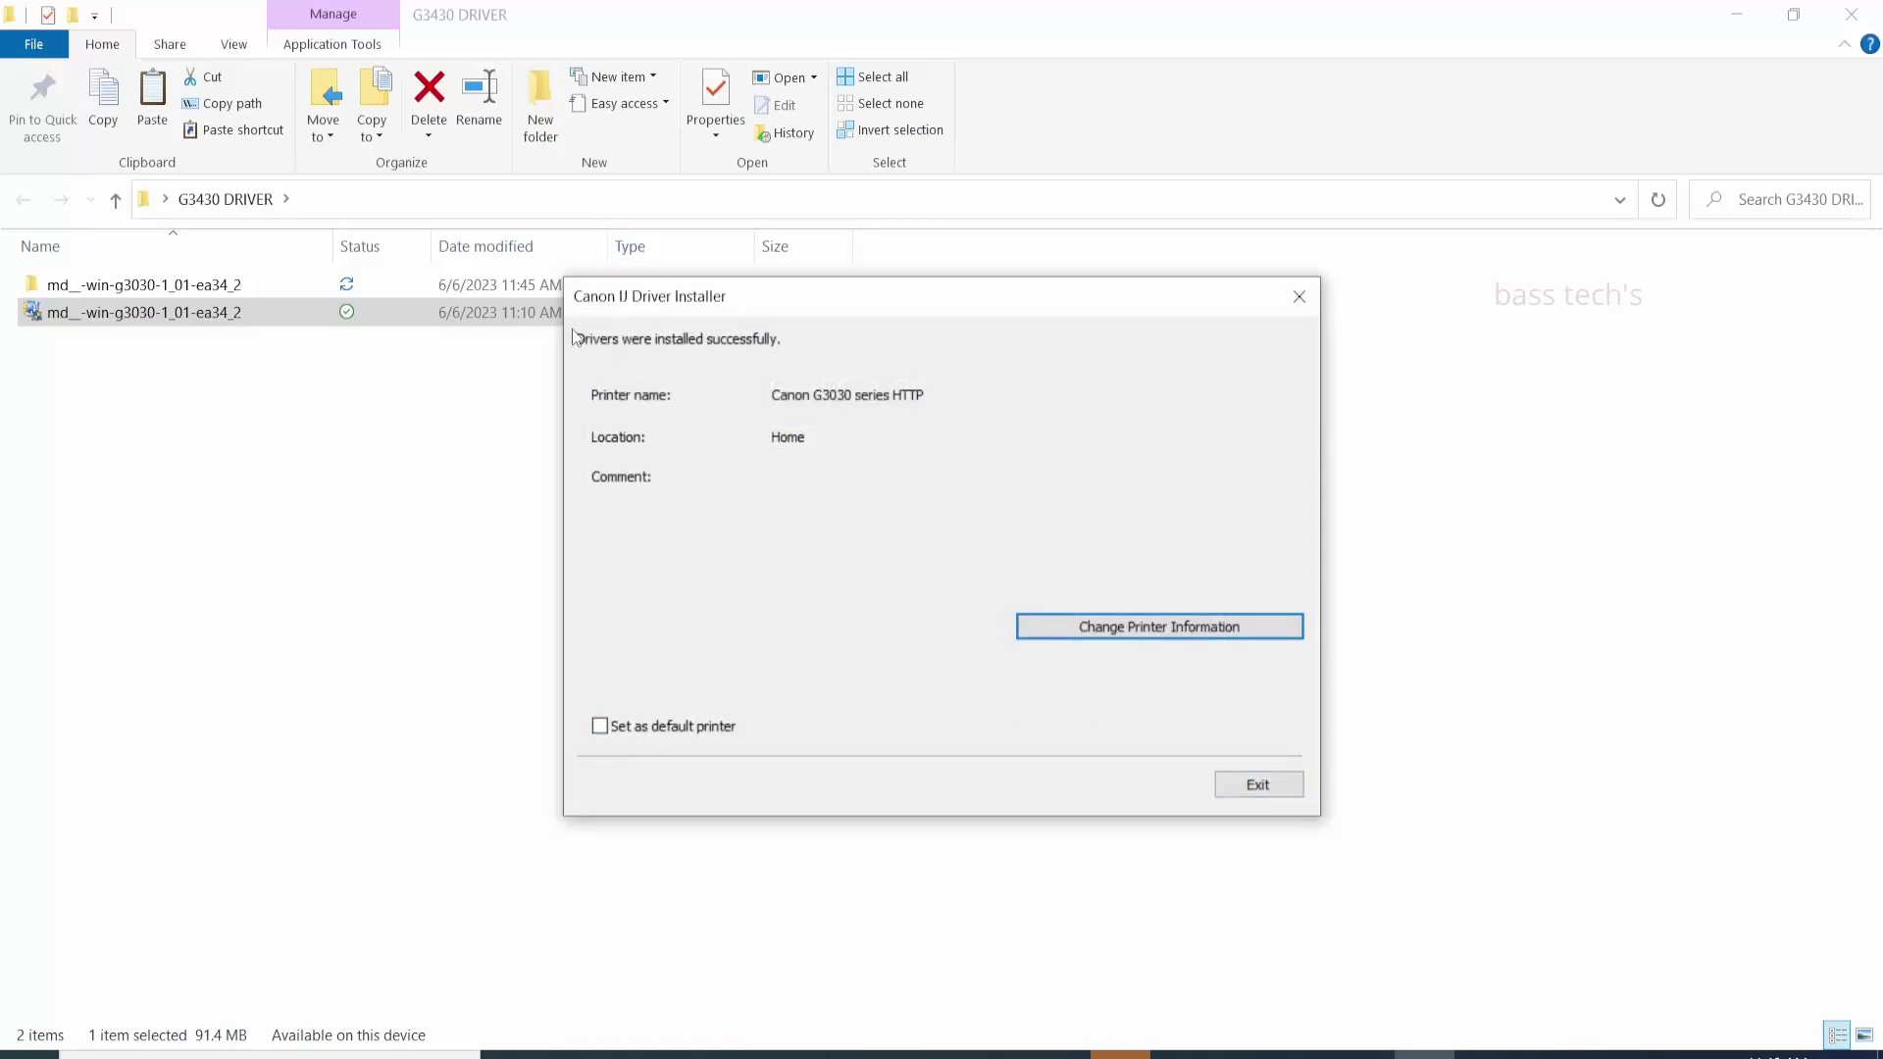
{"action": "left_click", "coordinate": [1260, 784]}
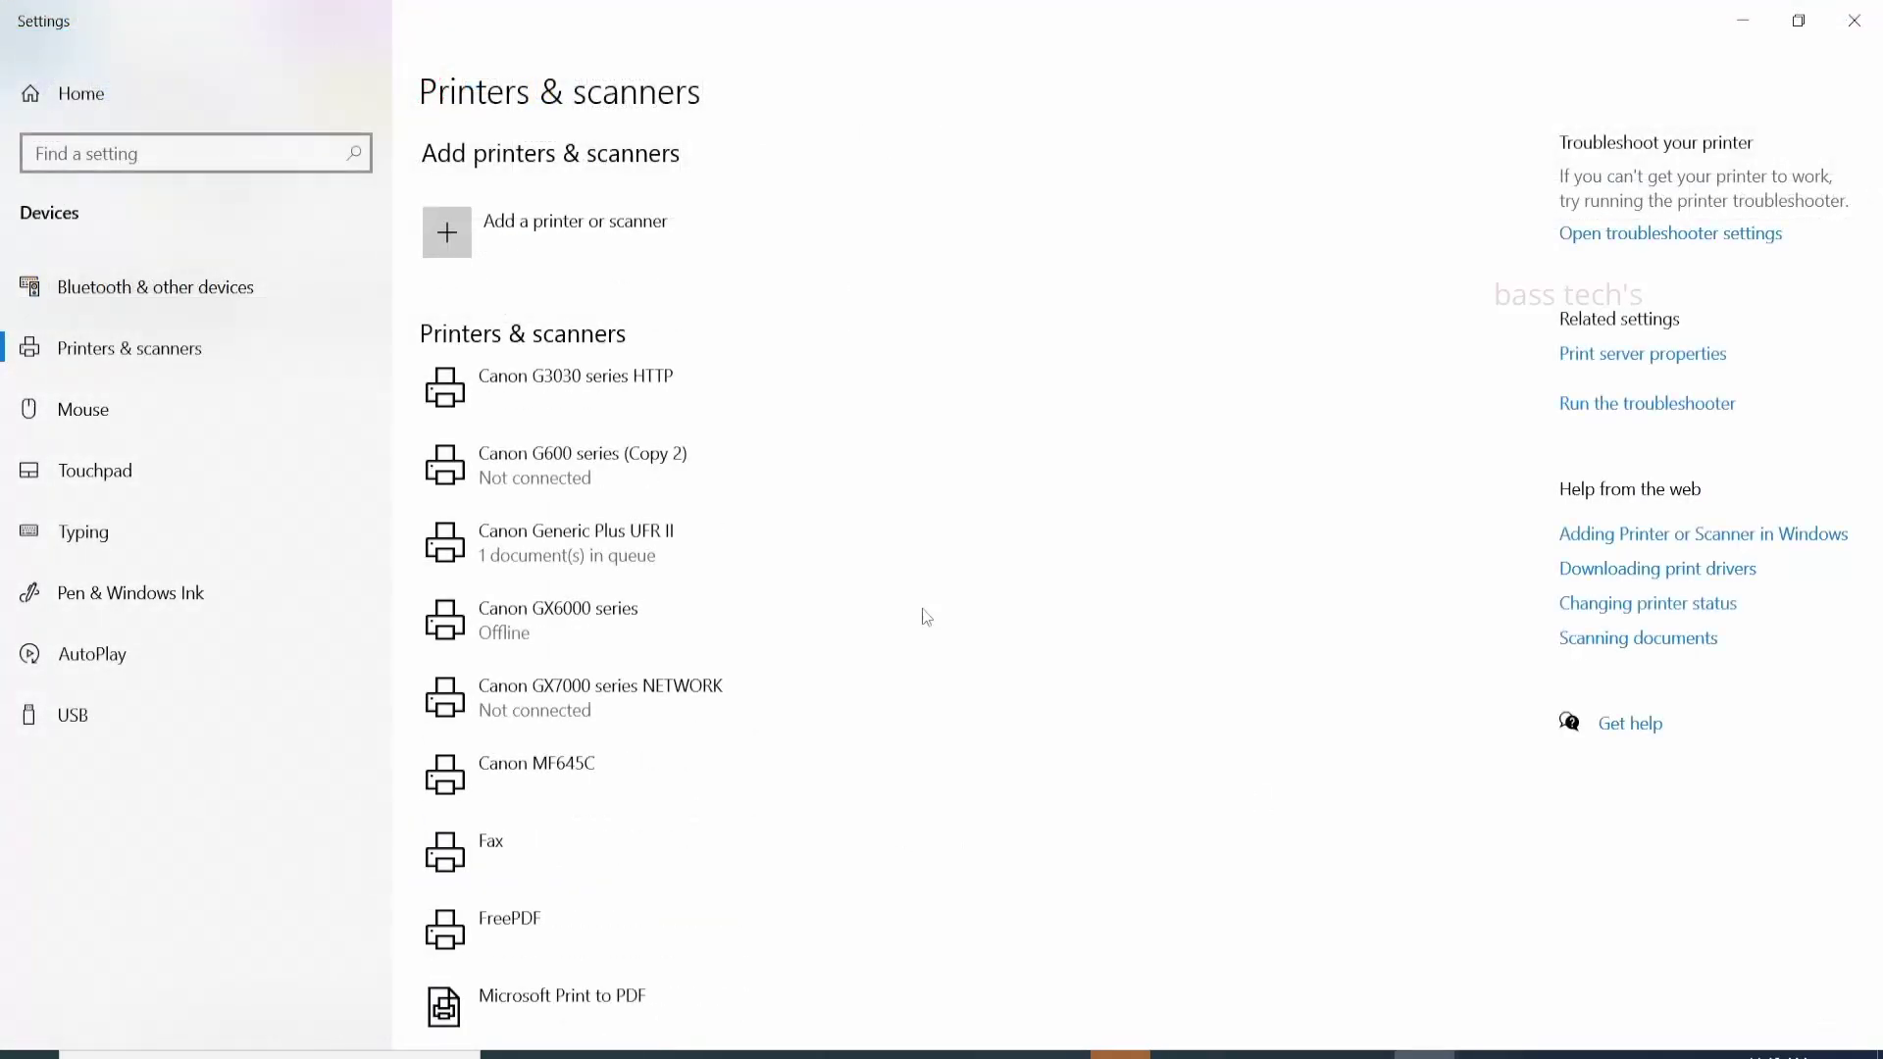
Print a test page from the Canon G3030 series HTTP printer's properties, opened via its queue.
{"action": "left_click", "coordinate": [655, 386]}
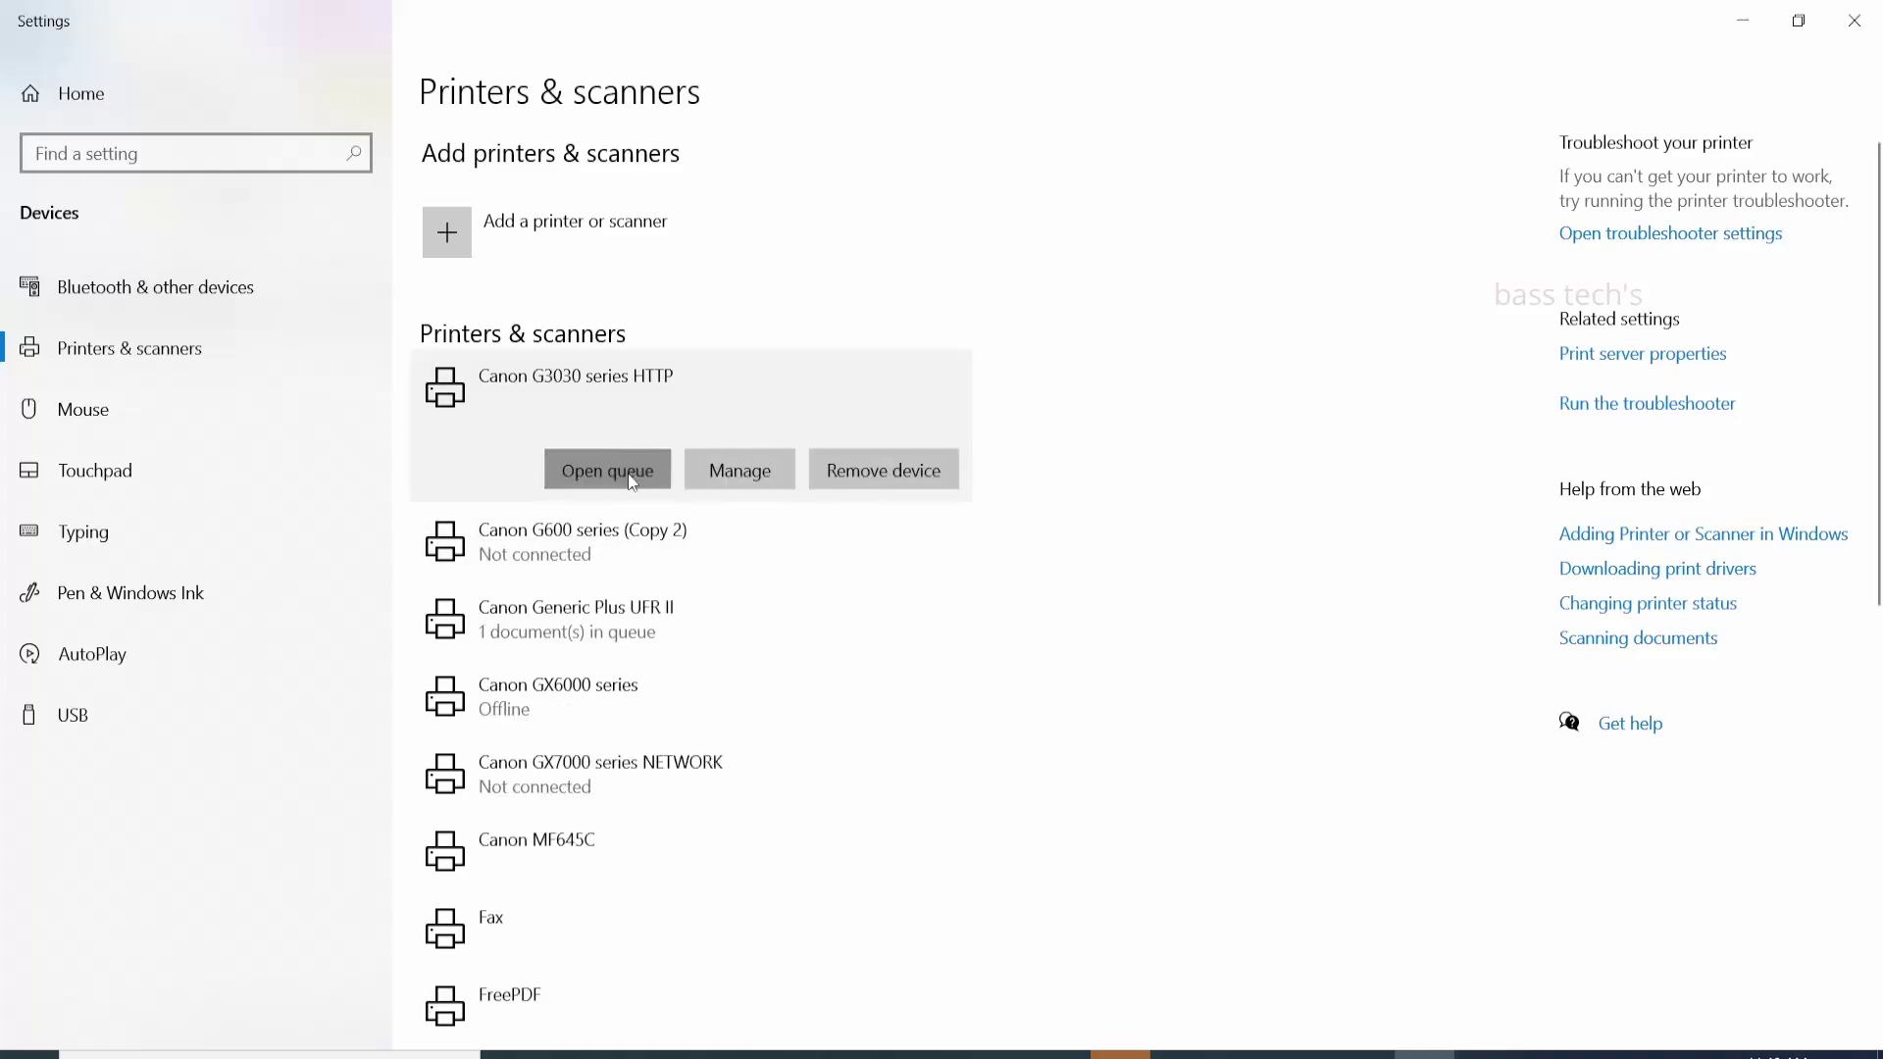
{"action": "left_click", "coordinate": [628, 472]}
{"action": "left_click", "coordinate": [89, 163]}
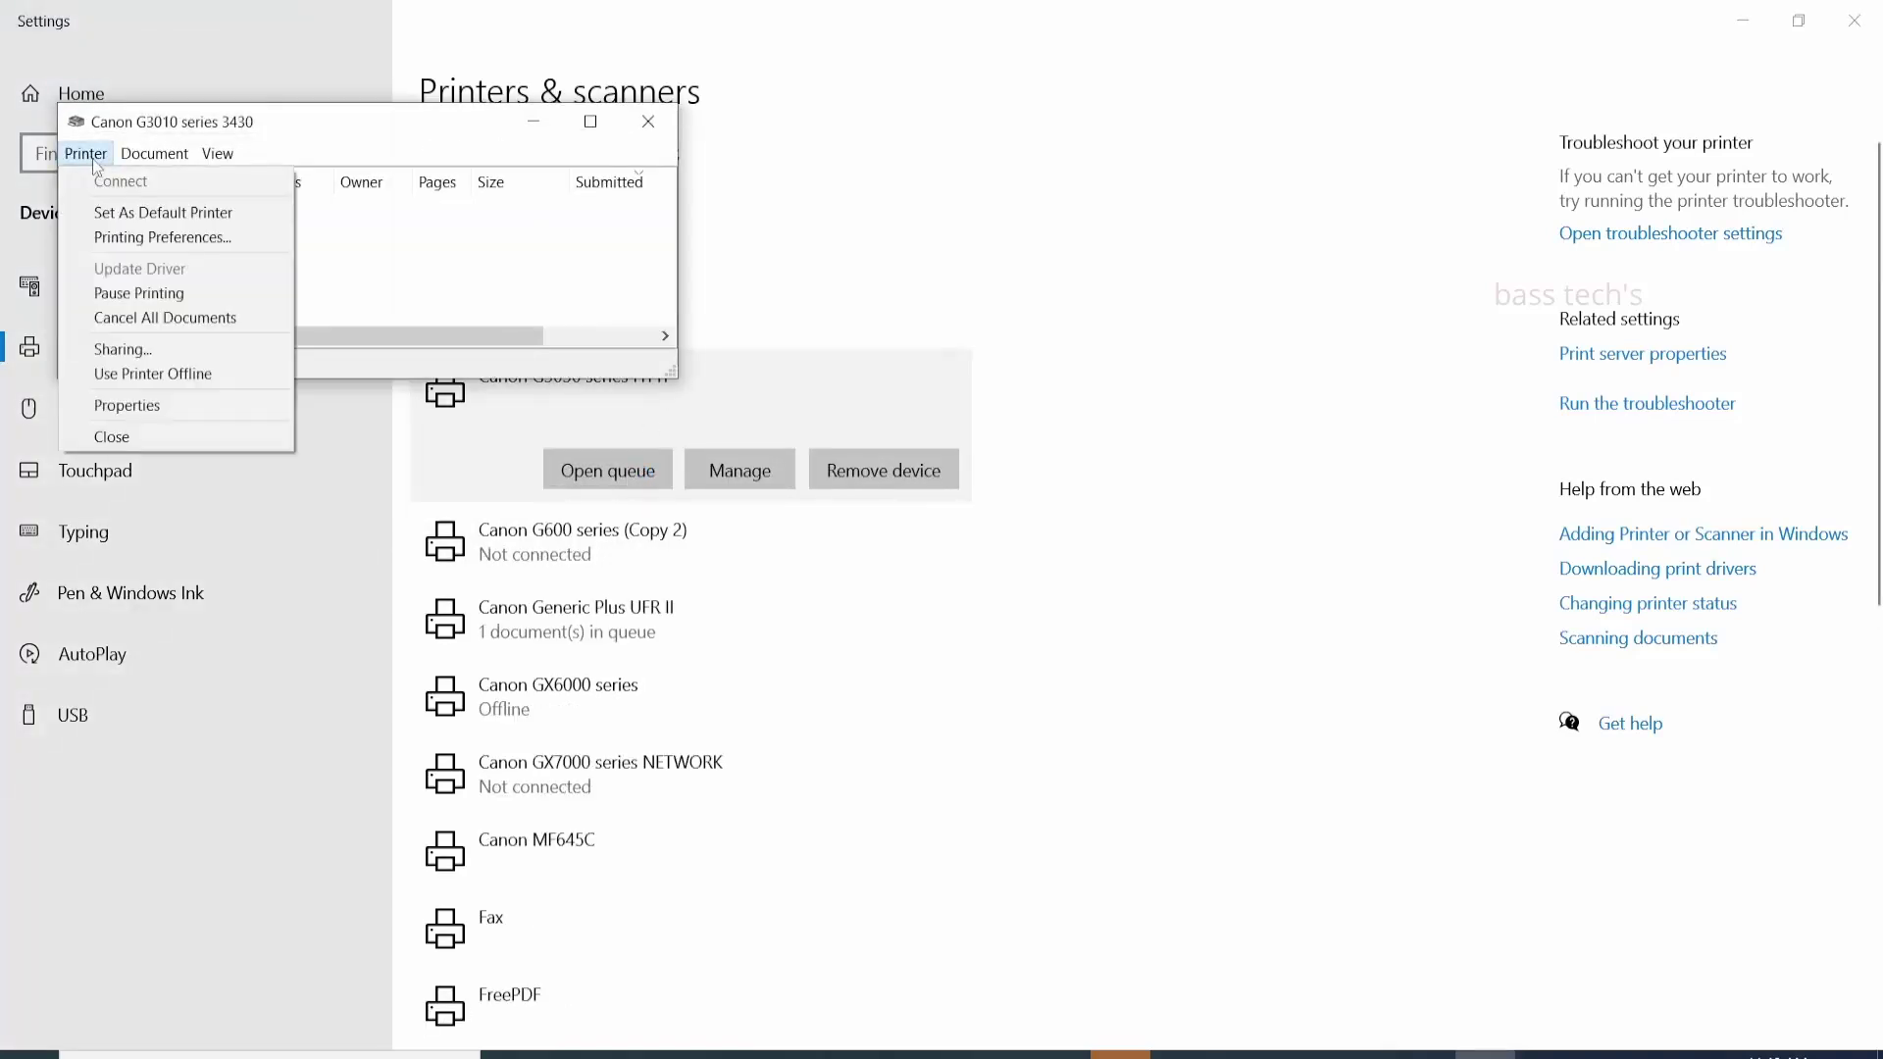
{"action": "left_click", "coordinate": [152, 405]}
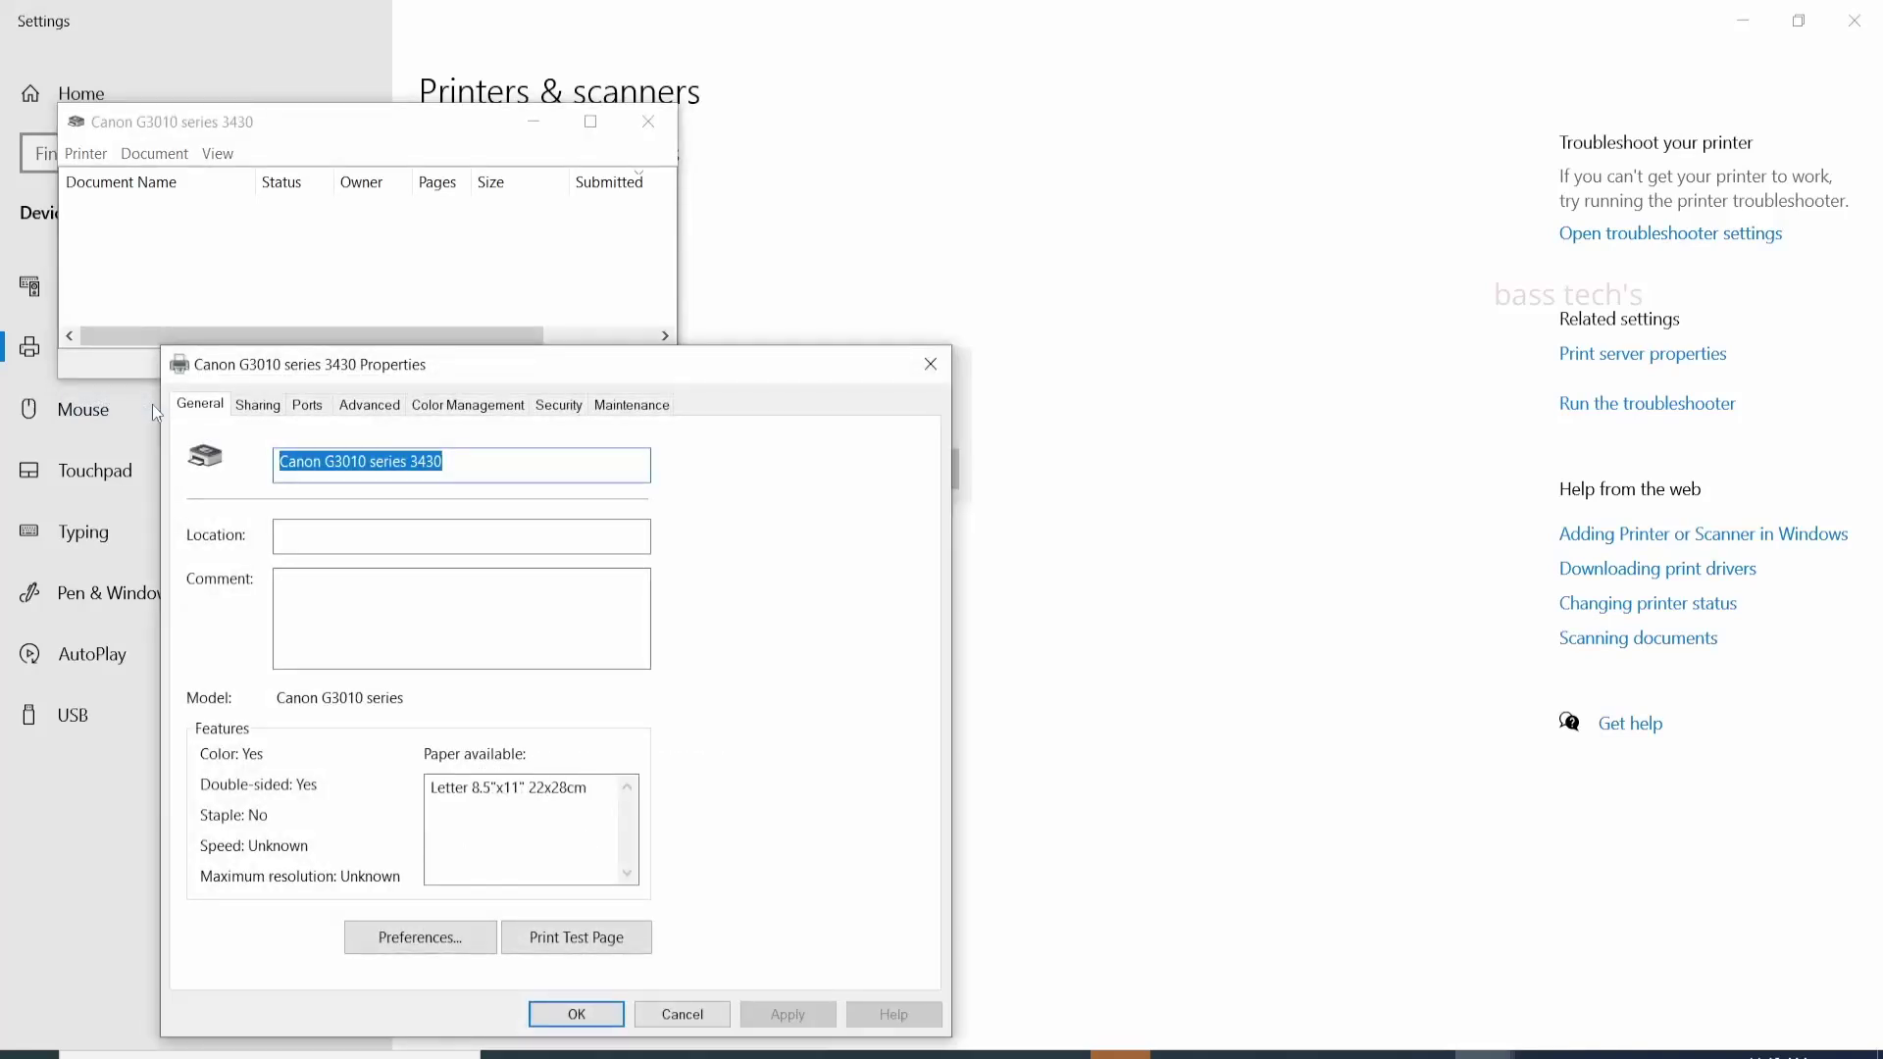
{"action": "left_click", "coordinate": [592, 939]}
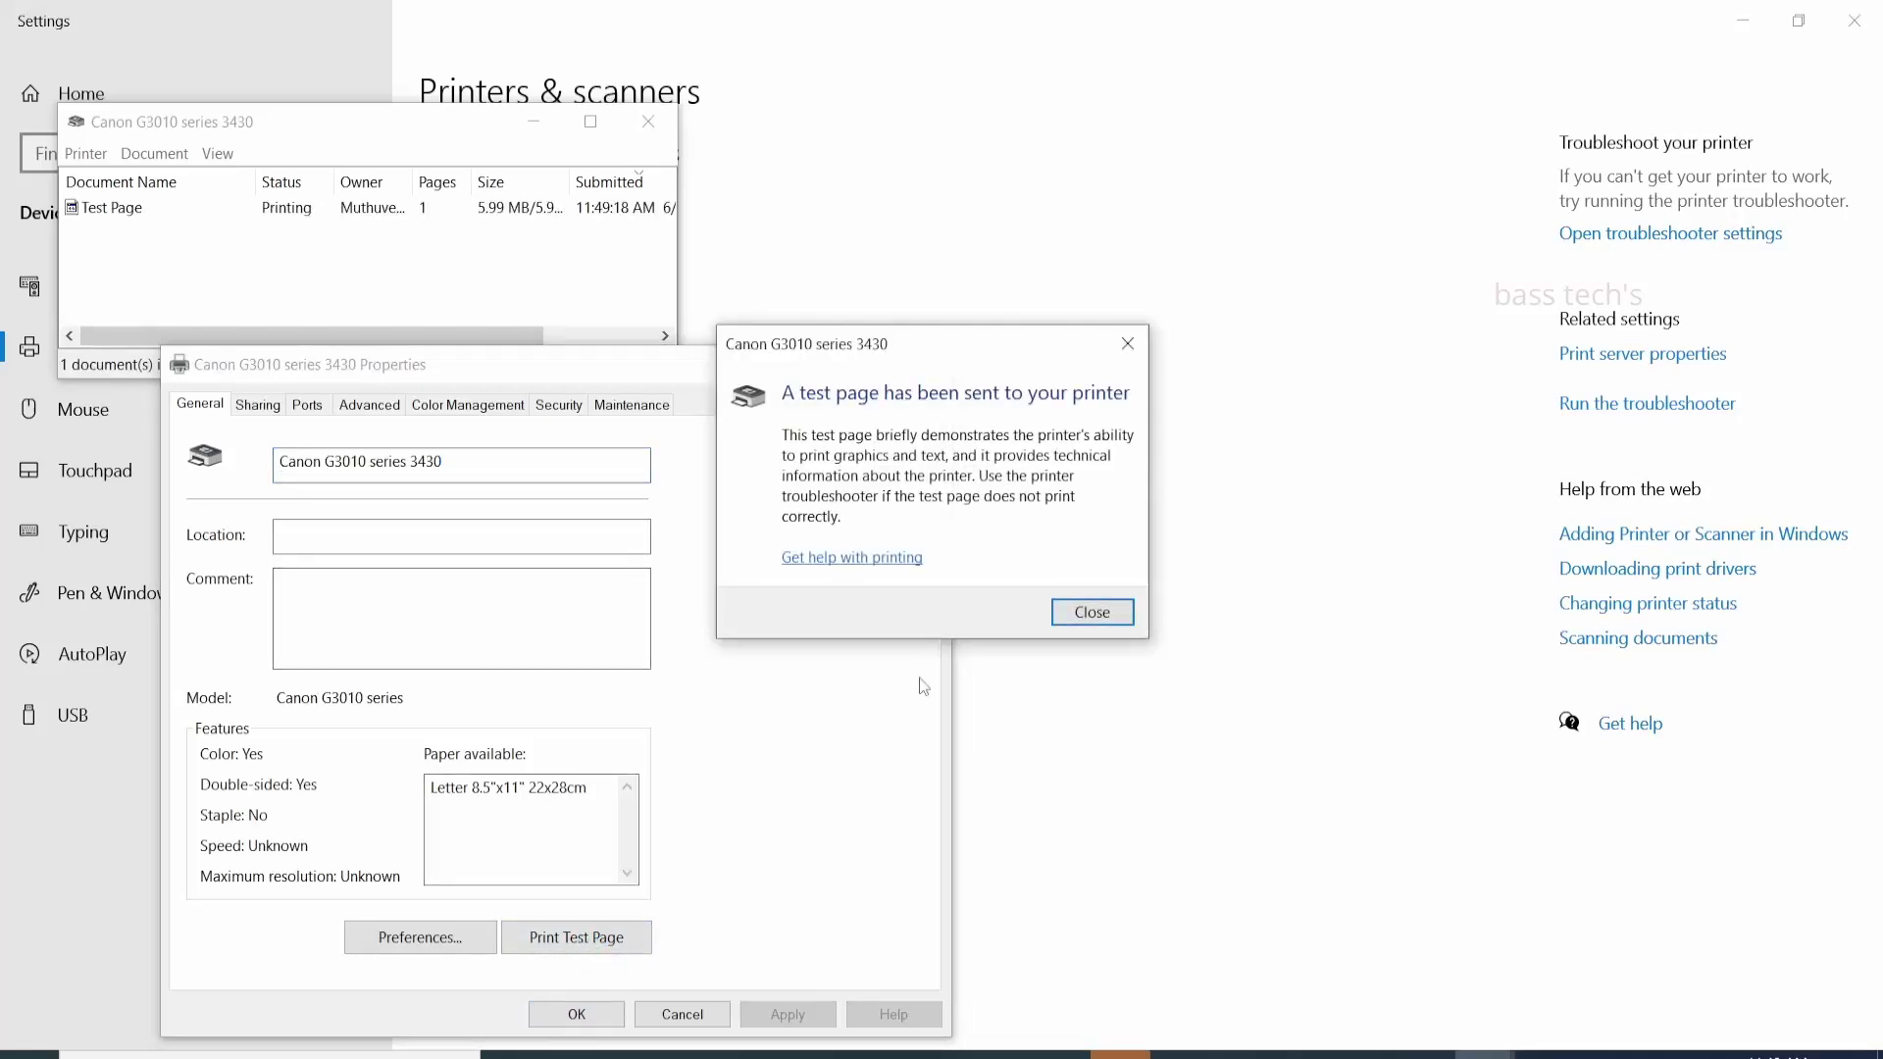
{"action": "left_click", "coordinate": [1087, 617]}
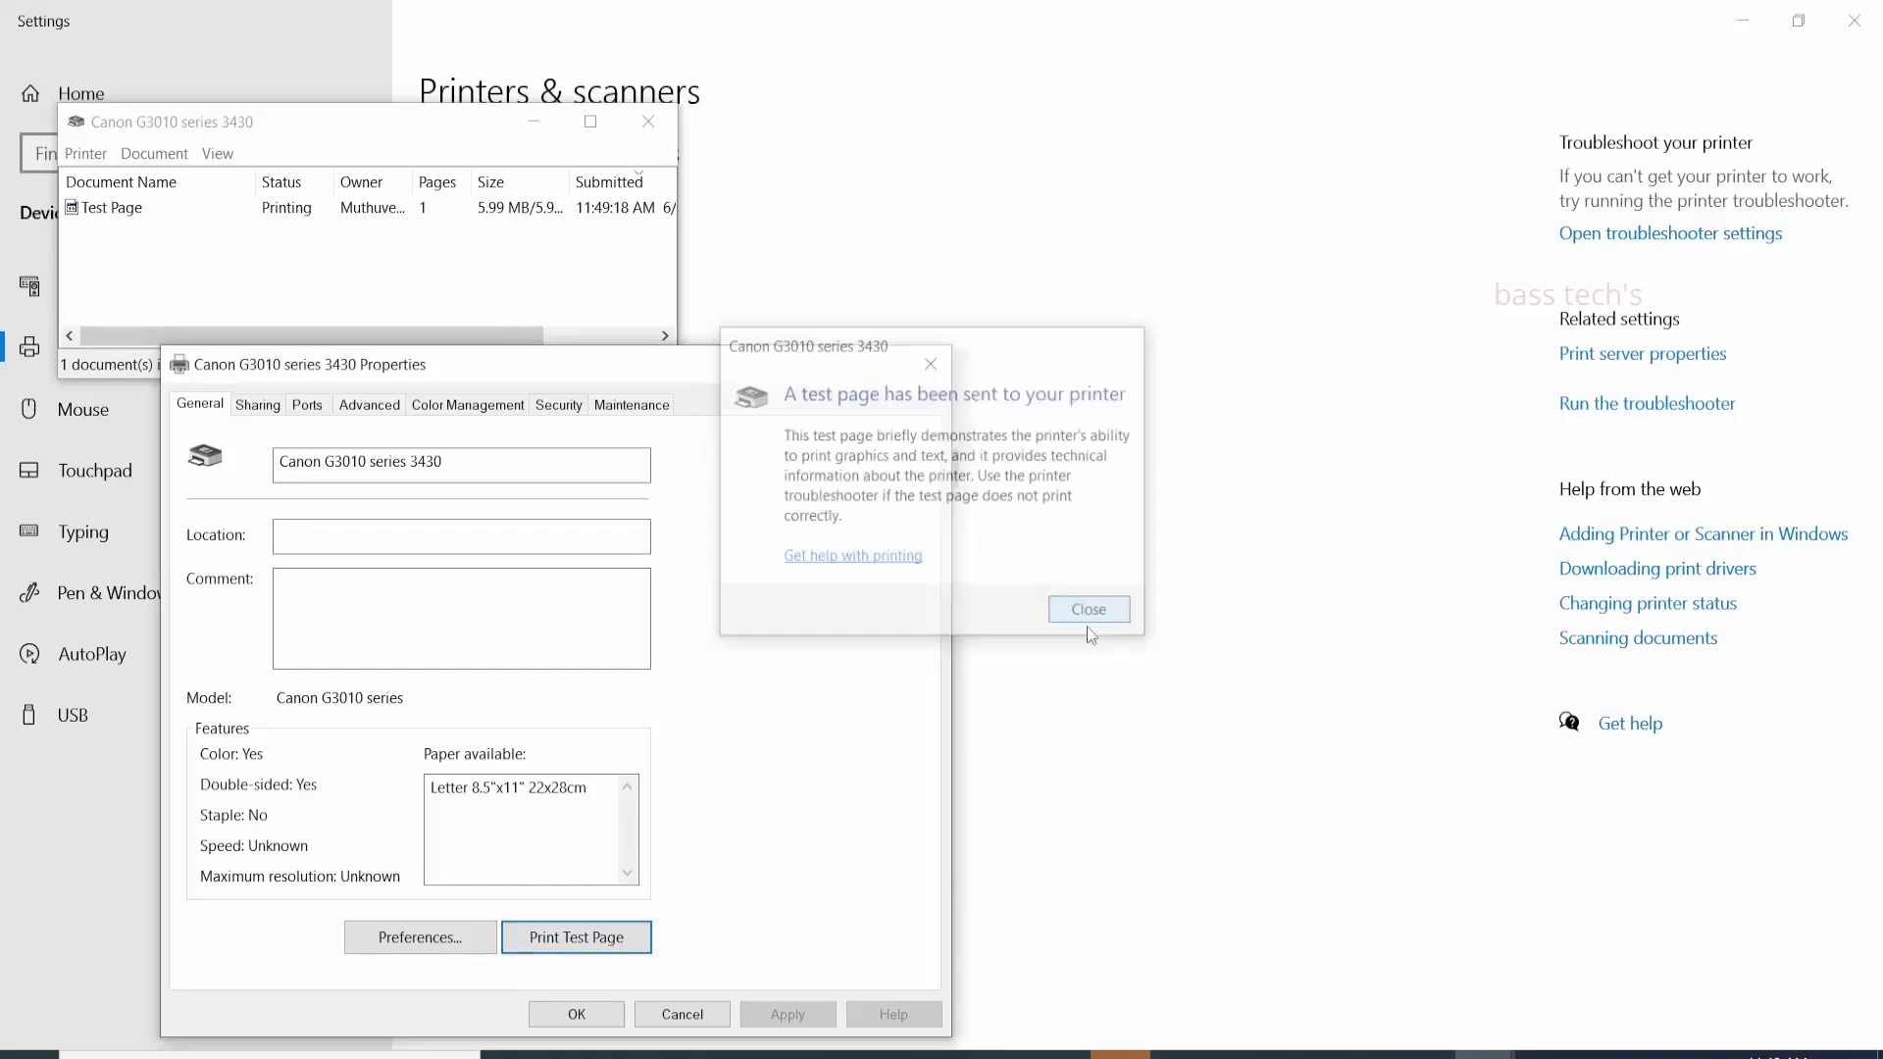